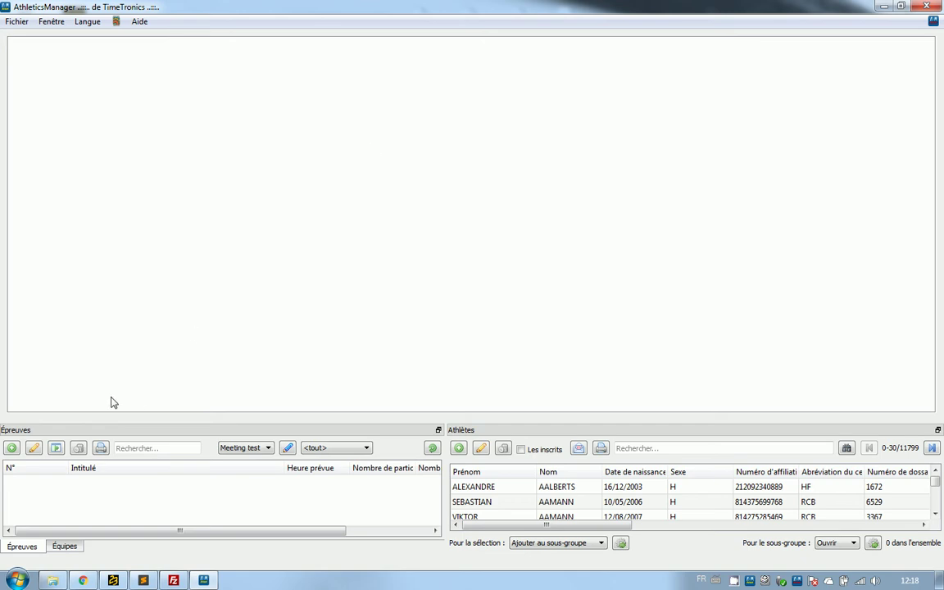
# Step: Create a new outdoor 60 mètres event, starting from the category, for Benjamins (M)
pyautogui.click(13, 449)
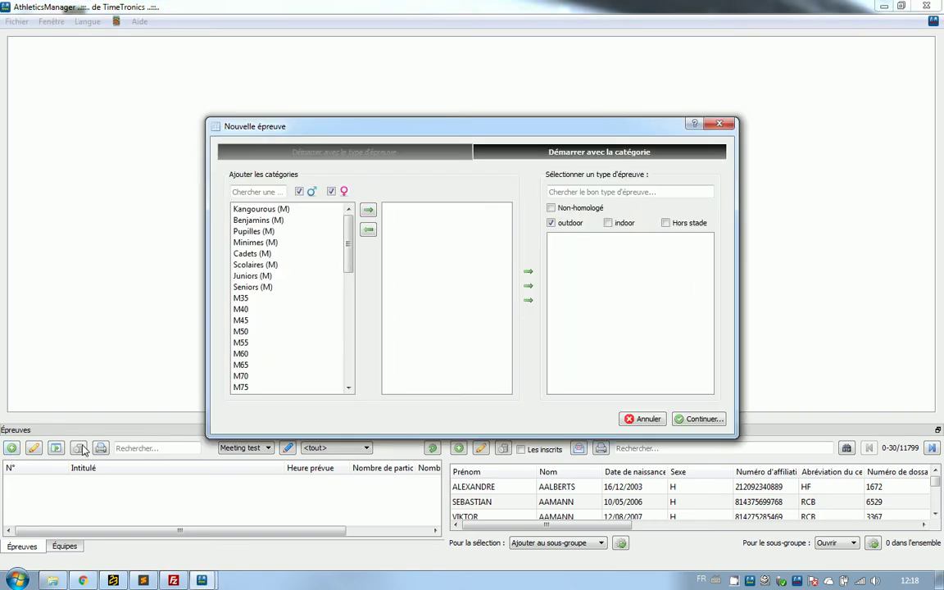
pyautogui.click(401, 154)
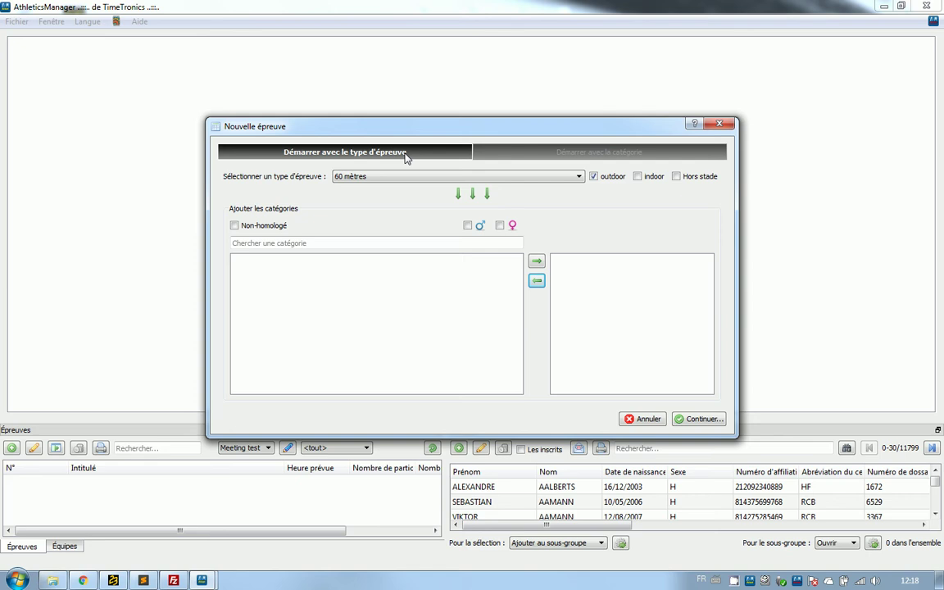
pyautogui.click(352, 178)
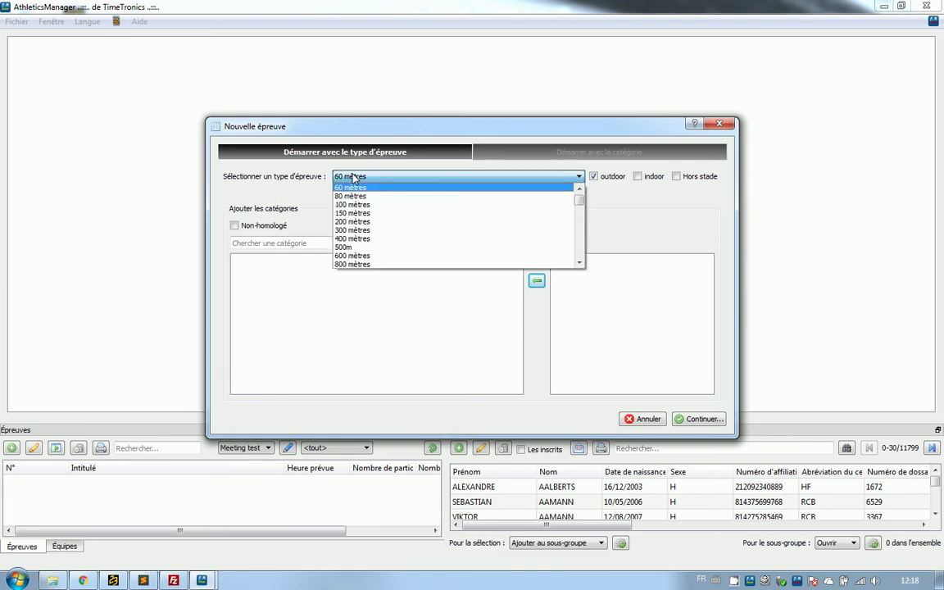
pyautogui.click(523, 154)
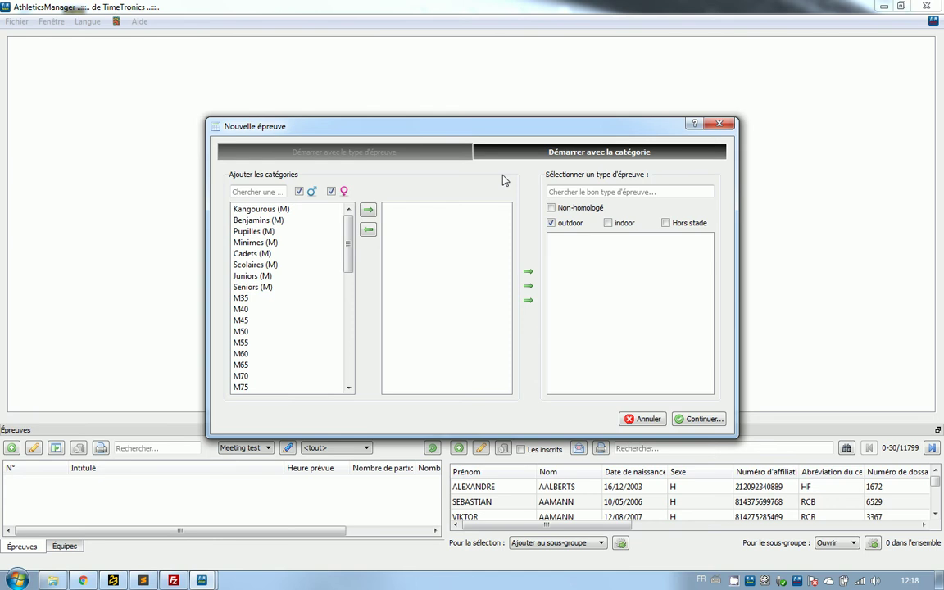
pyautogui.click(269, 192)
pyautogui.write('ben')
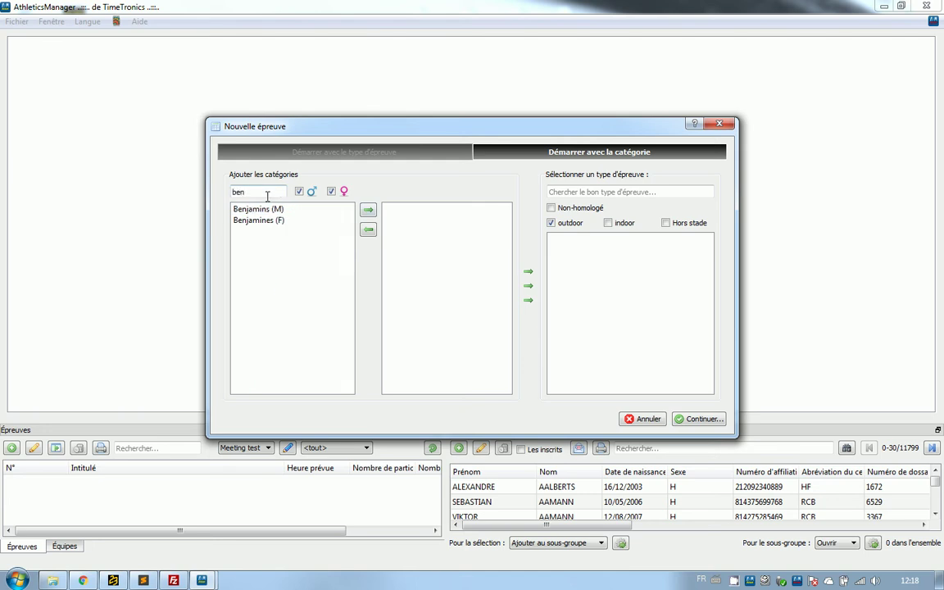
pyautogui.doubleClick(276, 209)
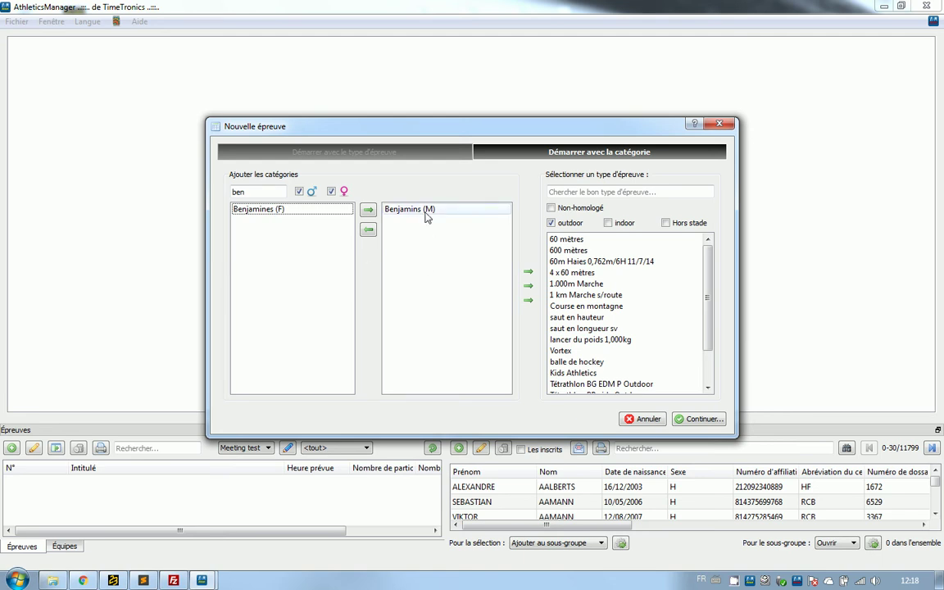
pyautogui.doubleClick(585, 244)
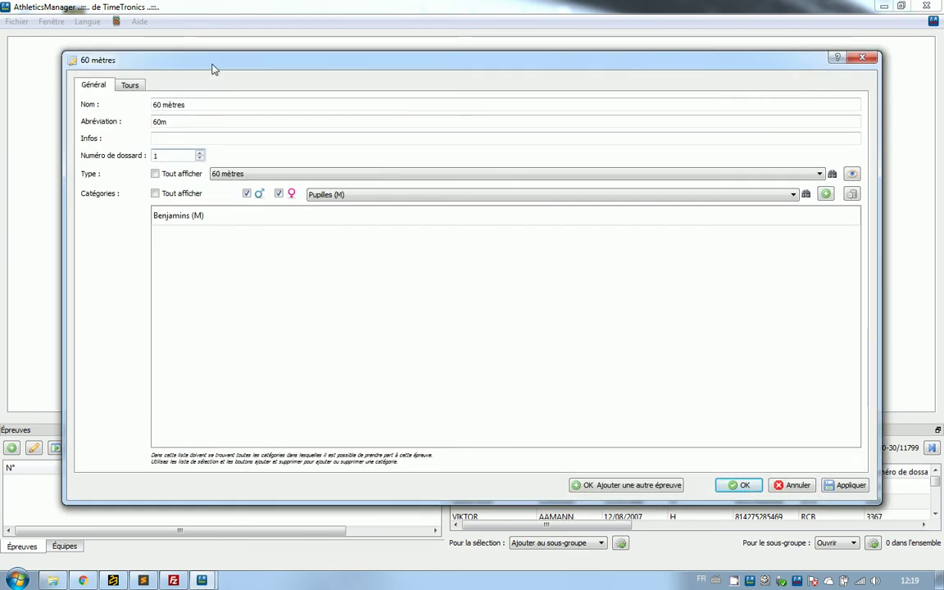
# Step: Name the event 60 mètres BEN H
pyautogui.moveTo(190, 59); pyautogui.dragTo(198, 59)
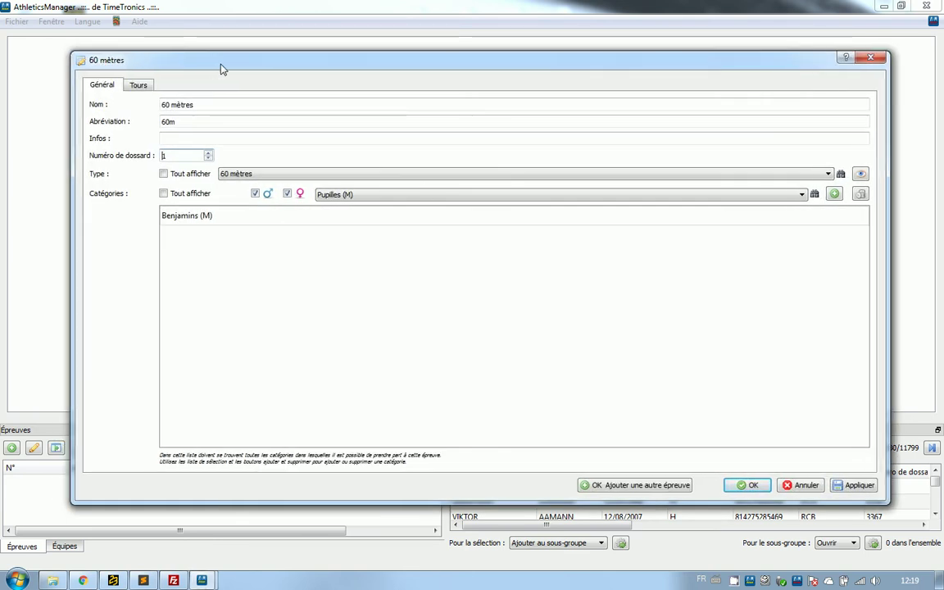
pyautogui.click(219, 108)
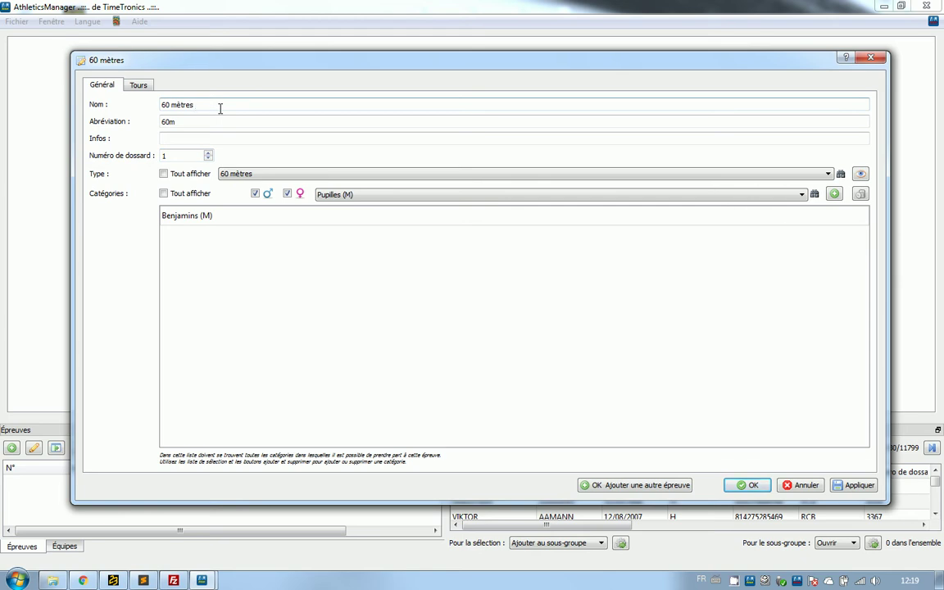
pyautogui.write('BEN G')
pyautogui.press('BackSpace')
pyautogui.write('H')
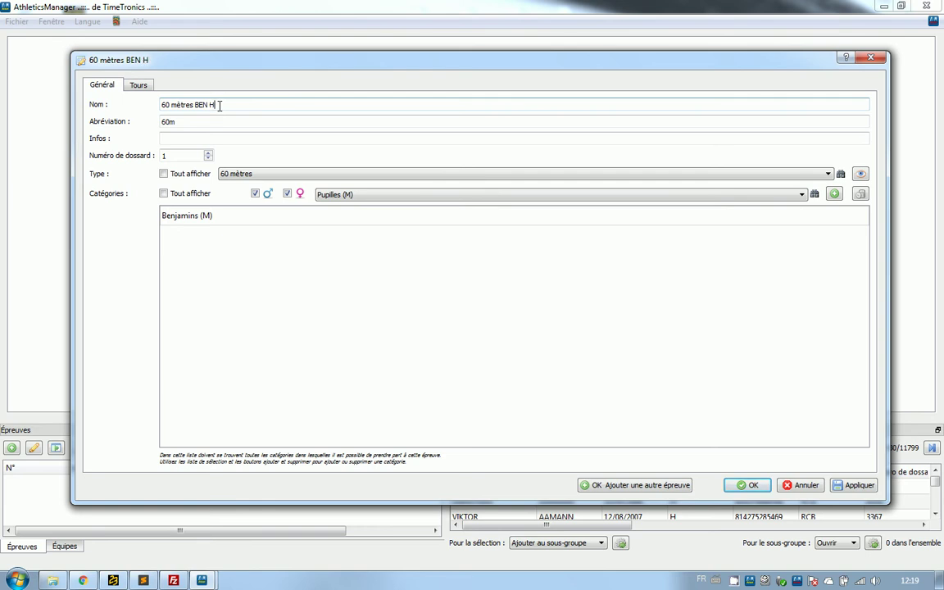
# Step: Assign the event's only round to Session principale
pyautogui.click(142, 86)
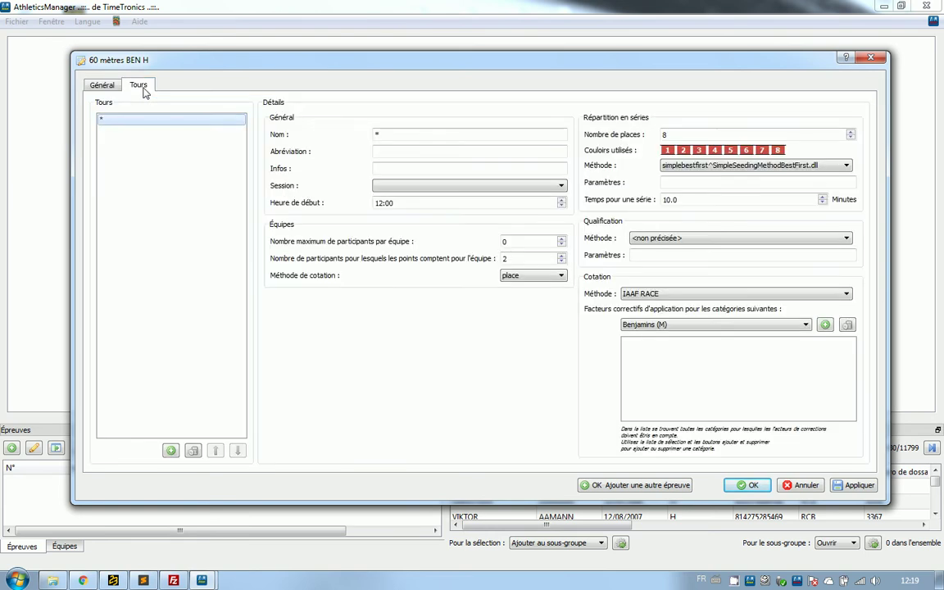
pyautogui.click(402, 190)
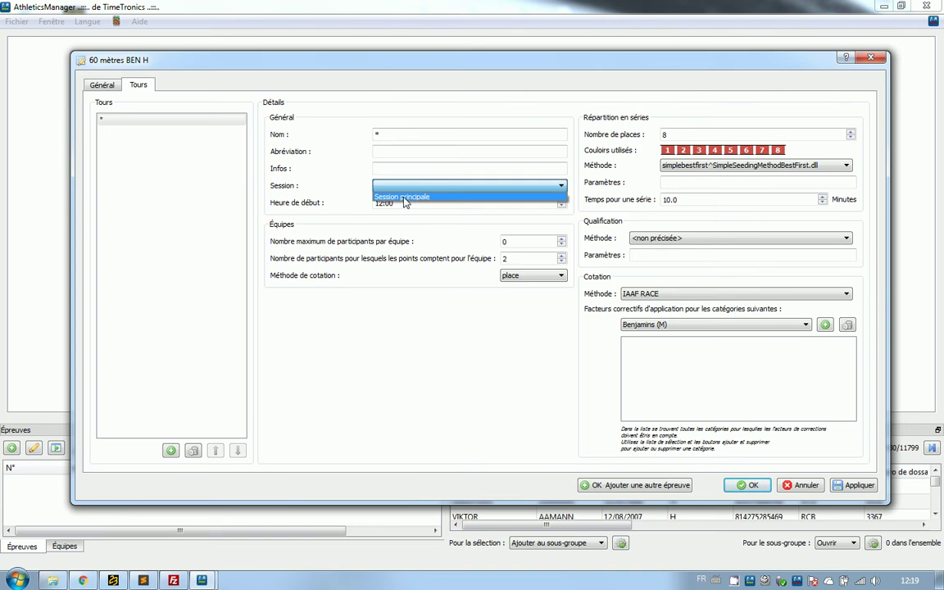
pyautogui.click(403, 198)
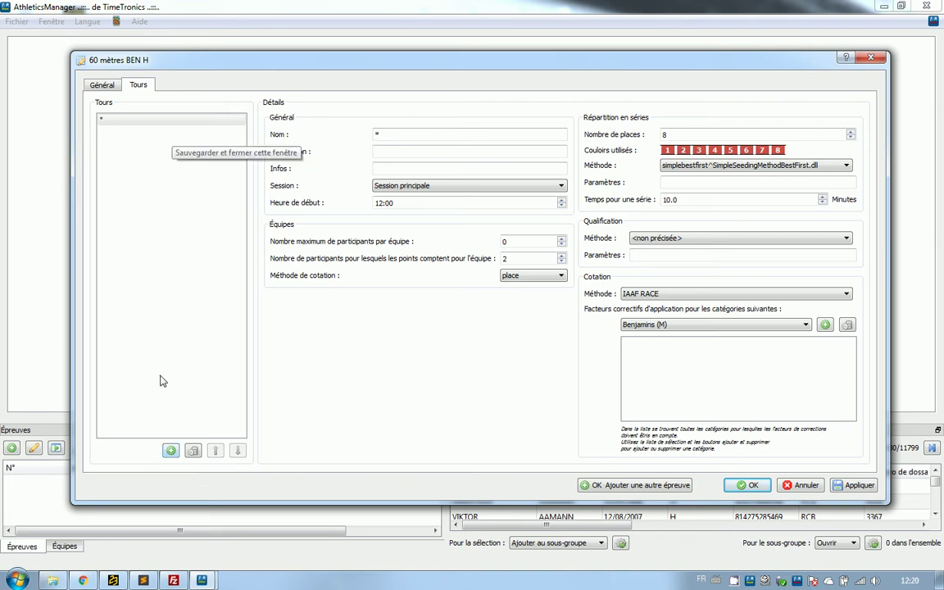
# Step: Add two extra rounds to the event and review the general details of each one
pyautogui.click(170, 449)
pyautogui.click(170, 450)
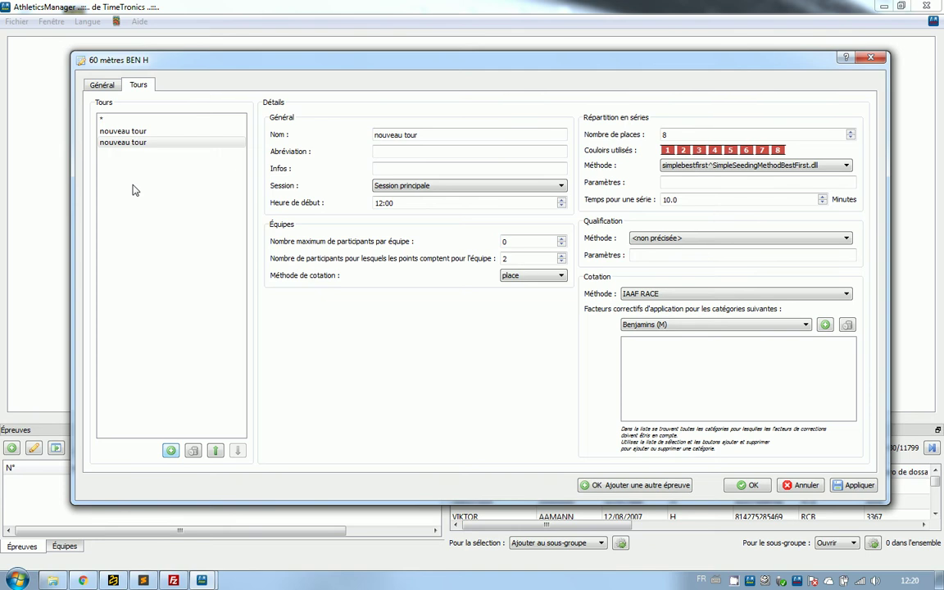
pyautogui.click(134, 132)
pyautogui.click(134, 142)
pyautogui.click(135, 133)
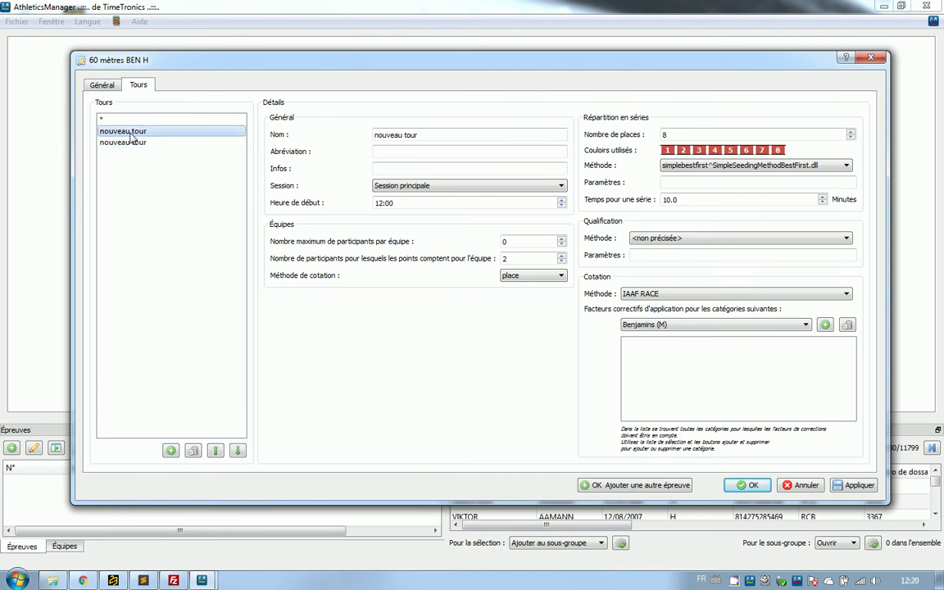
pyautogui.click(145, 141)
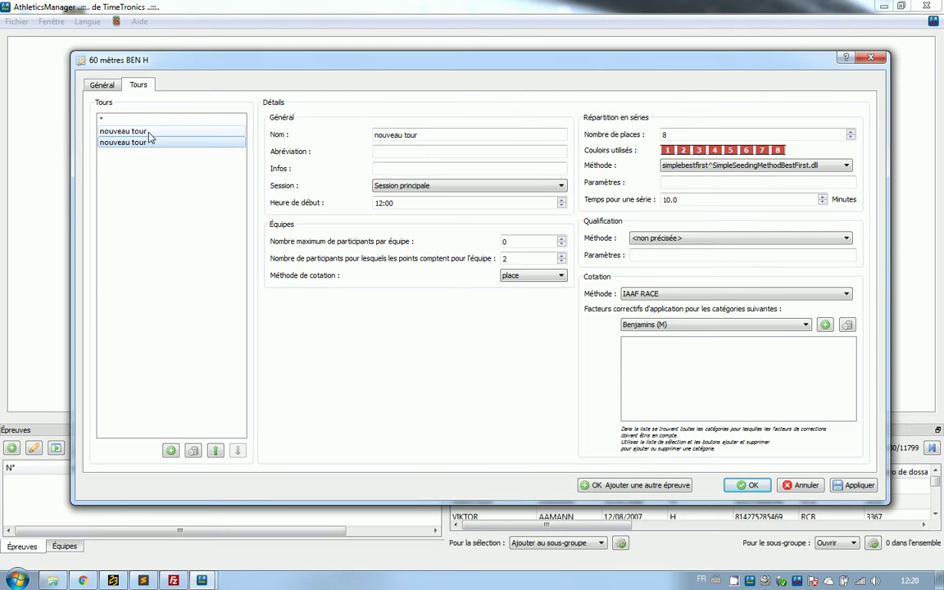
pyautogui.click(149, 134)
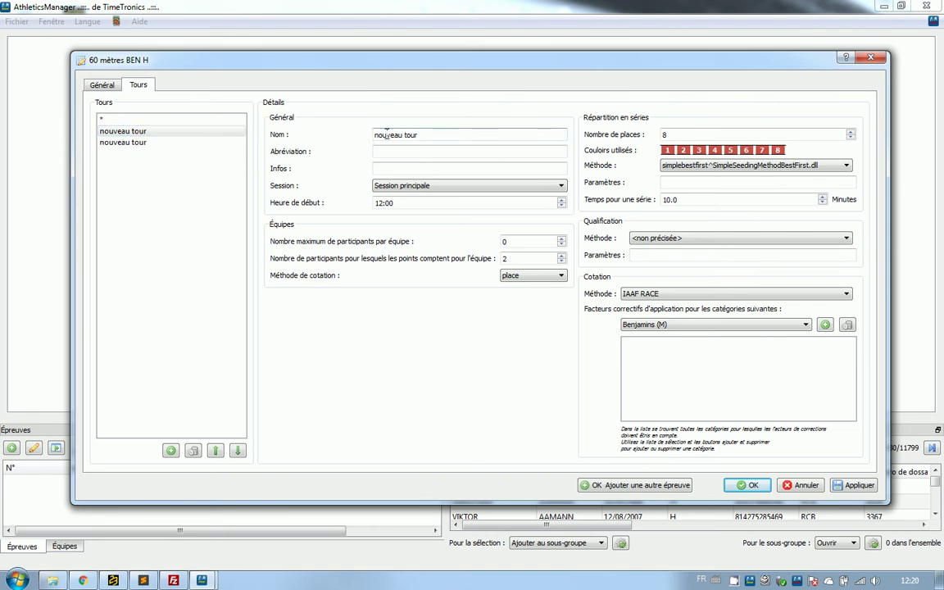
pyautogui.click(393, 154)
pyautogui.click(400, 168)
pyautogui.click(410, 153)
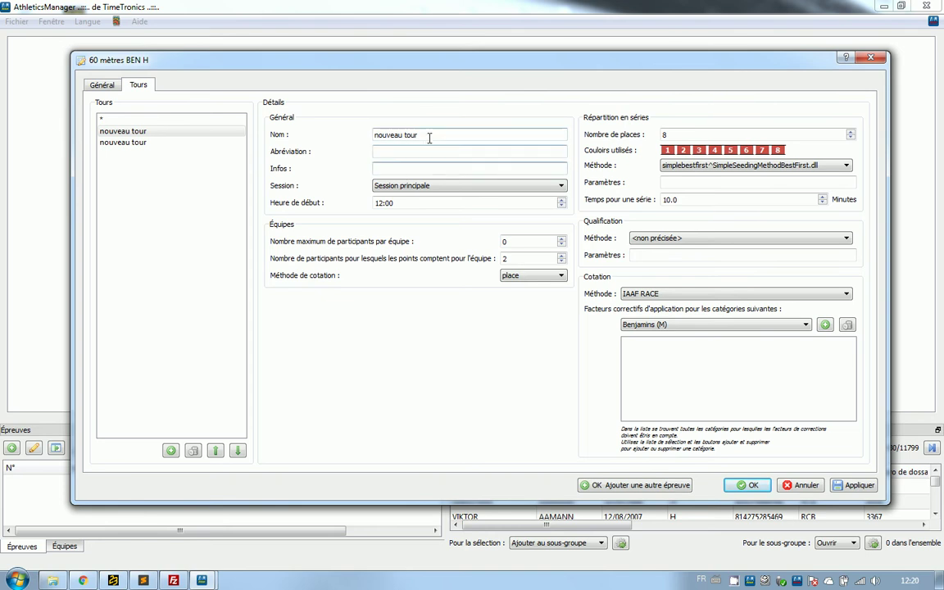
pyautogui.click(430, 136)
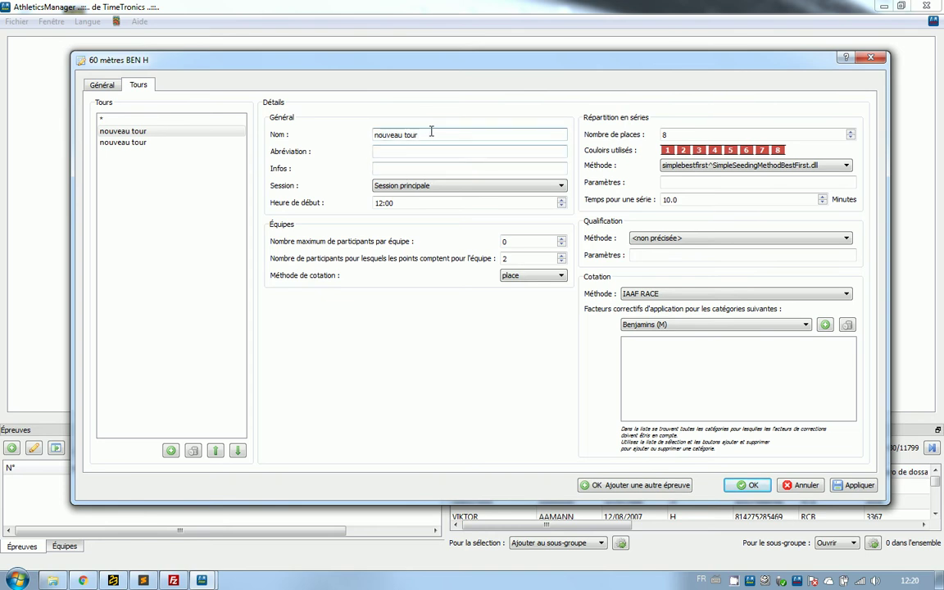
# Step: Delete the two added rounds and reselect the original round
pyautogui.click(143, 146)
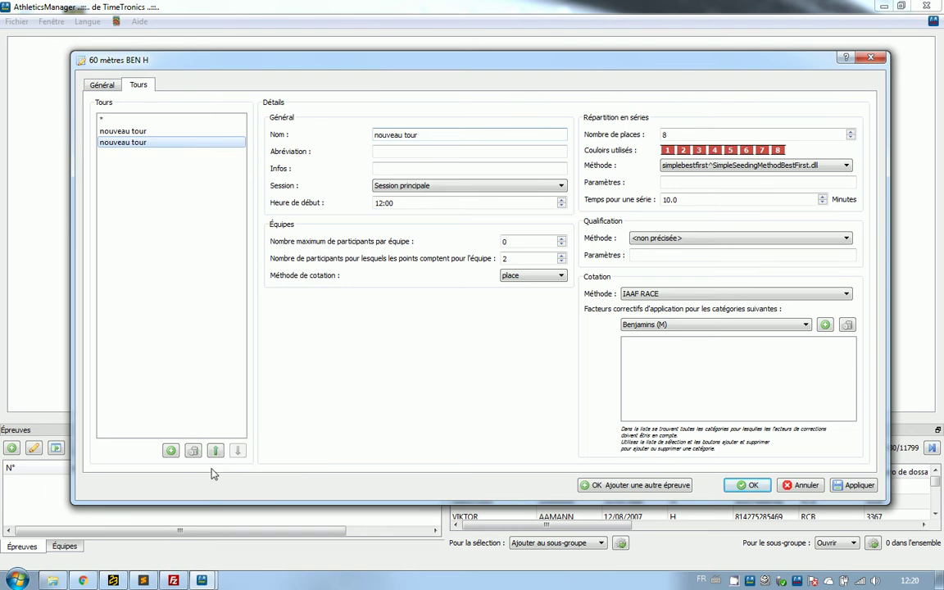
pyautogui.click(193, 451)
pyautogui.click(125, 133)
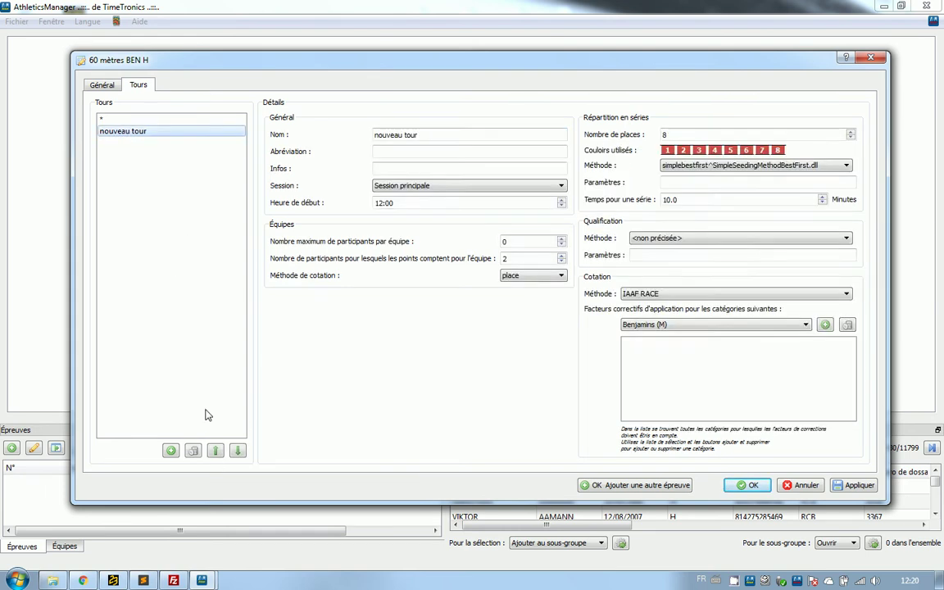
pyautogui.click(192, 450)
pyautogui.click(138, 126)
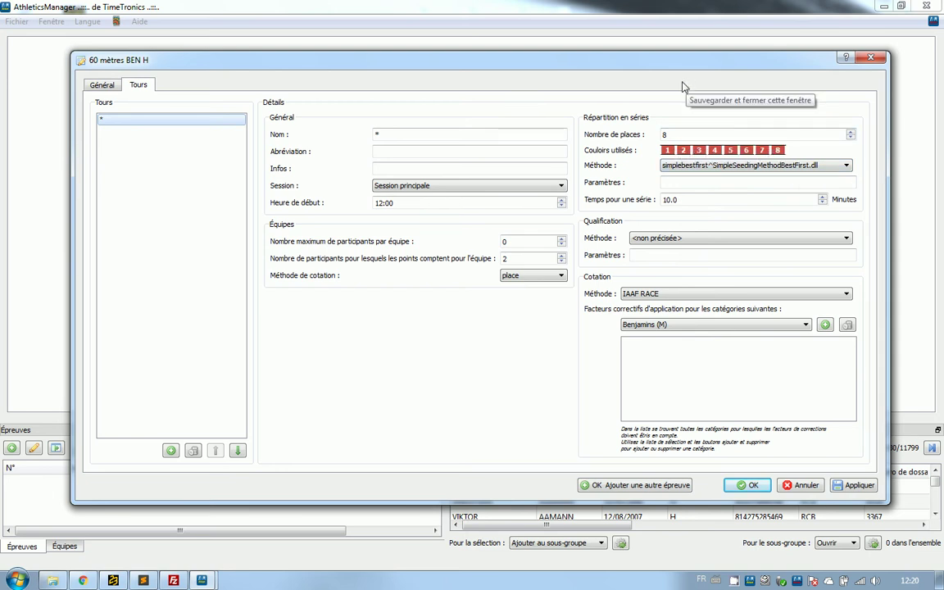
# Step: Set the round's heat seeding method to simplebestlast^SimpleSeedingMethodBestLast.dll
pyautogui.click(758, 167)
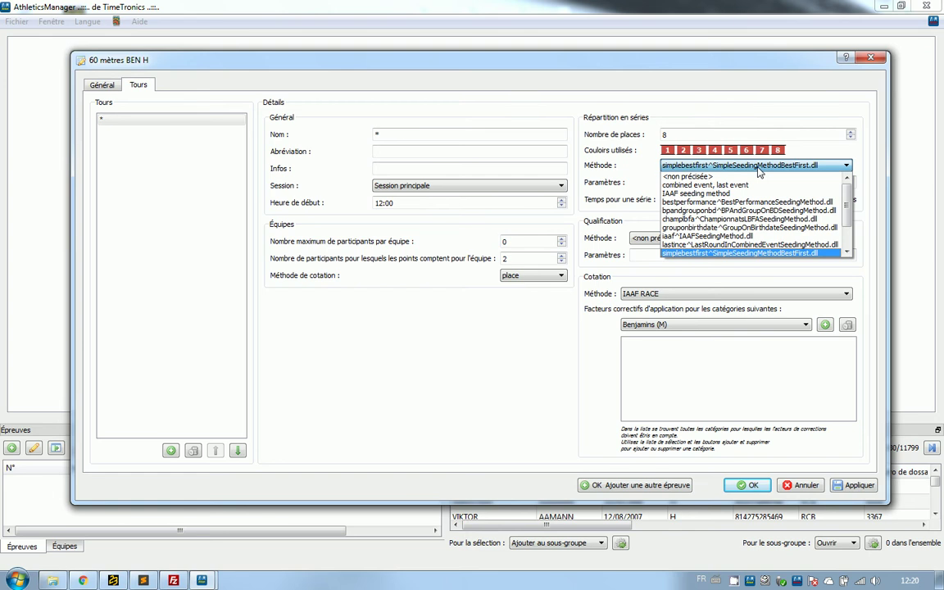
pyautogui.click(758, 168)
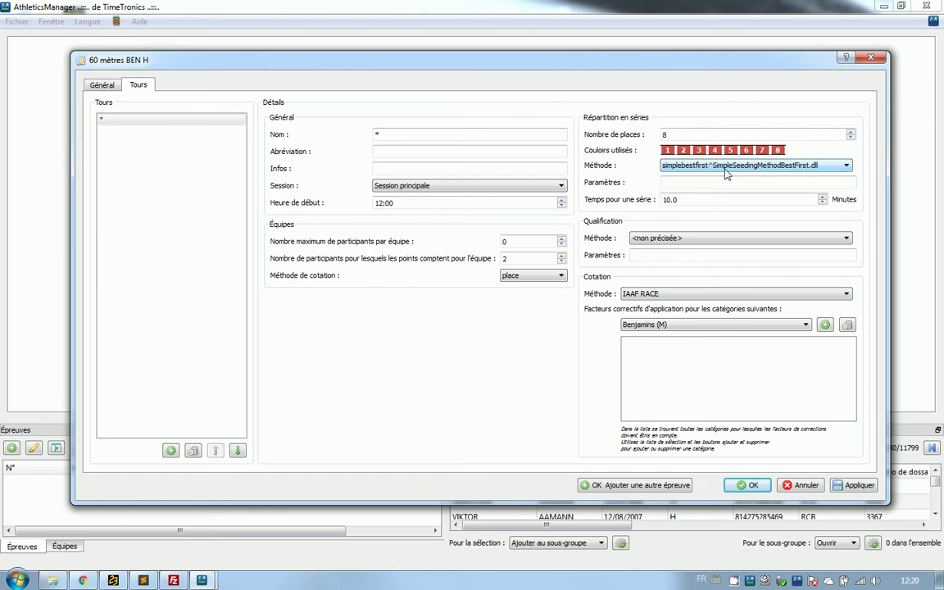
pyautogui.click(725, 169)
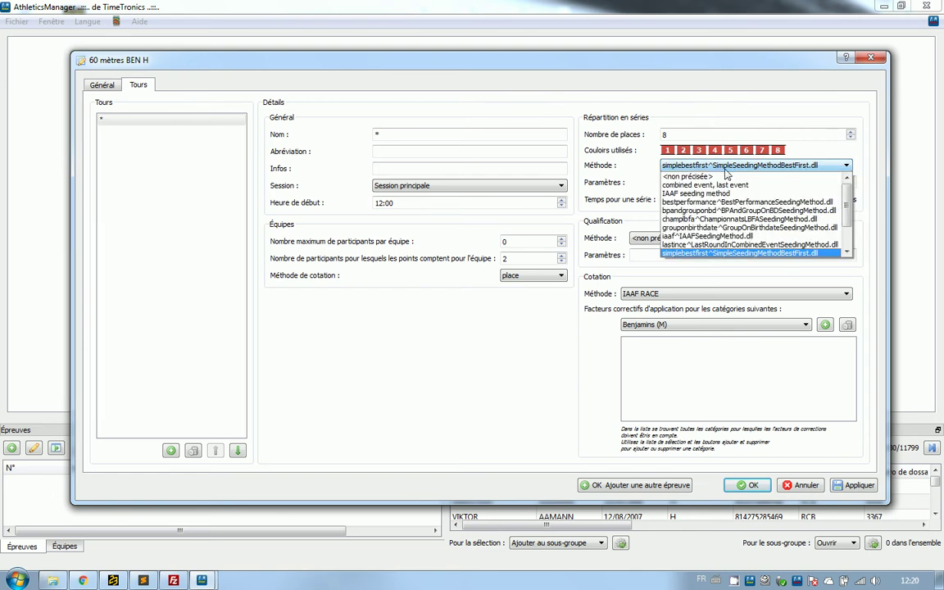
pyautogui.click(847, 254)
pyautogui.click(847, 254)
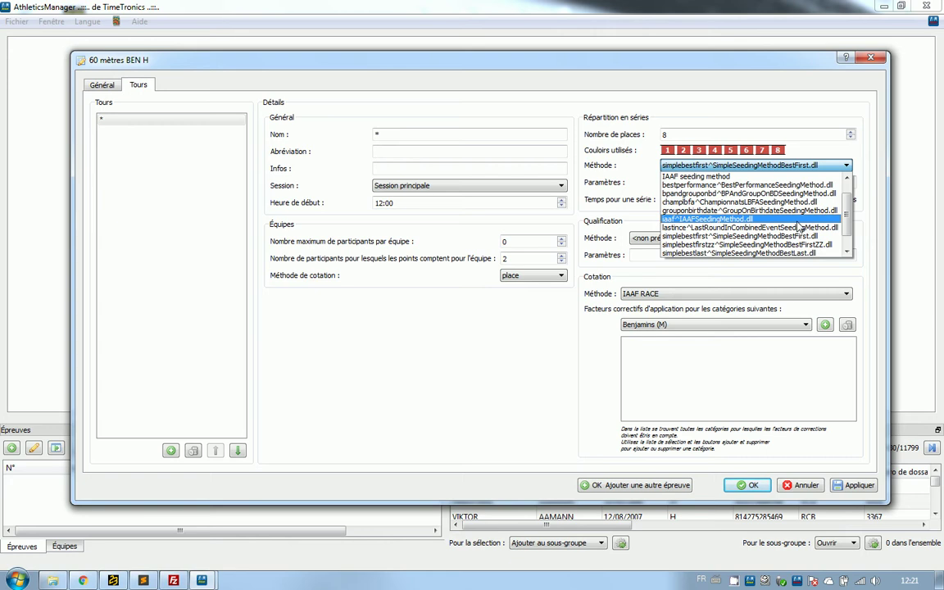
pyautogui.click(712, 254)
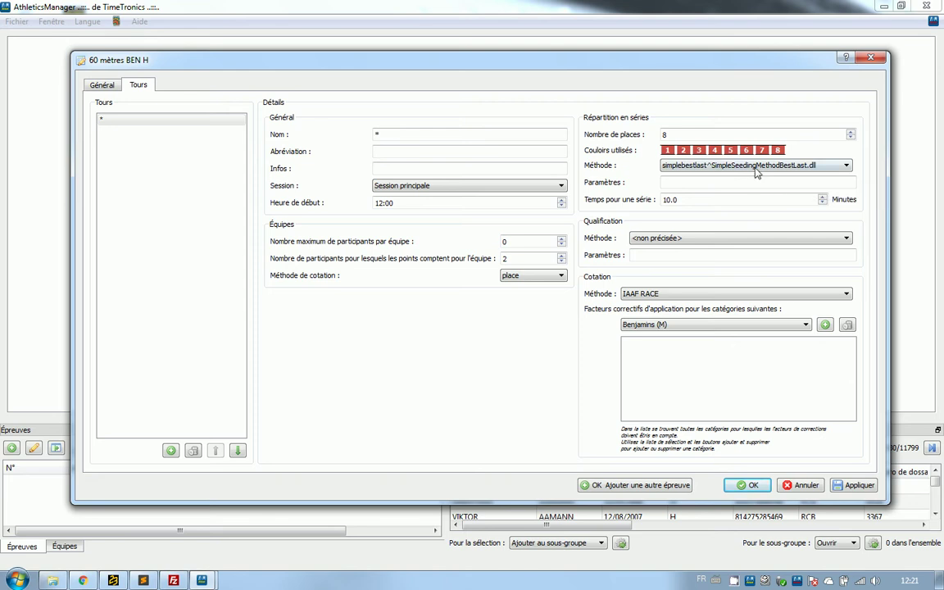
# Step: Review the available seeding methods and set the round's method to simplebestfirst^SimpleSeedingMethodBestFirst.dll
pyautogui.click(754, 167)
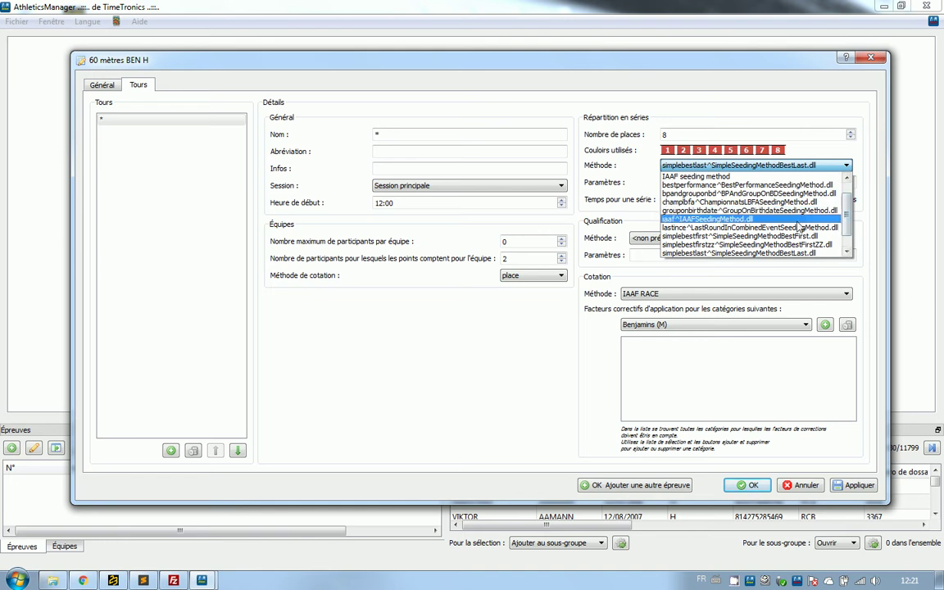
pyautogui.moveTo(848, 215); pyautogui.dragTo(847, 235)
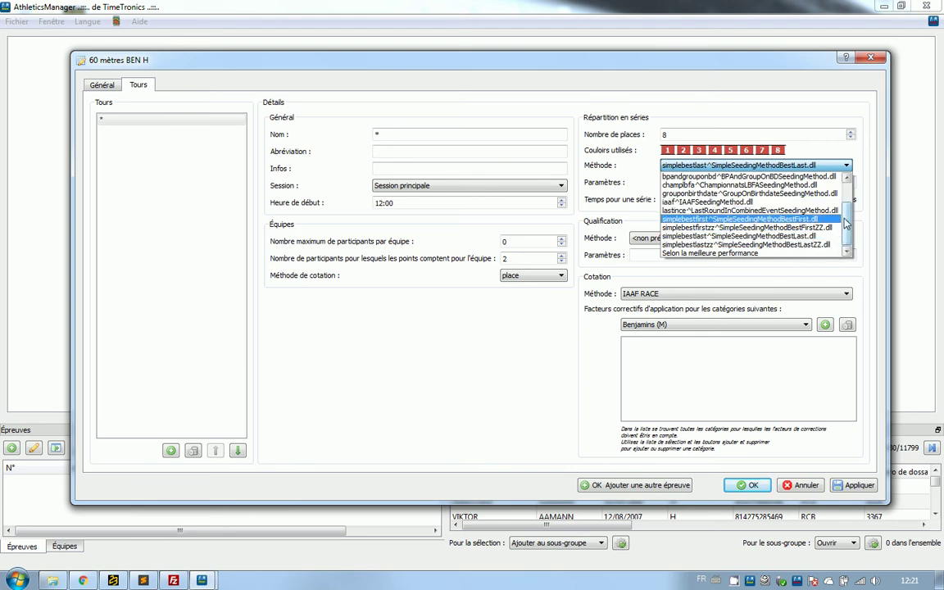
pyautogui.moveTo(846, 223); pyautogui.dragTo(845, 202)
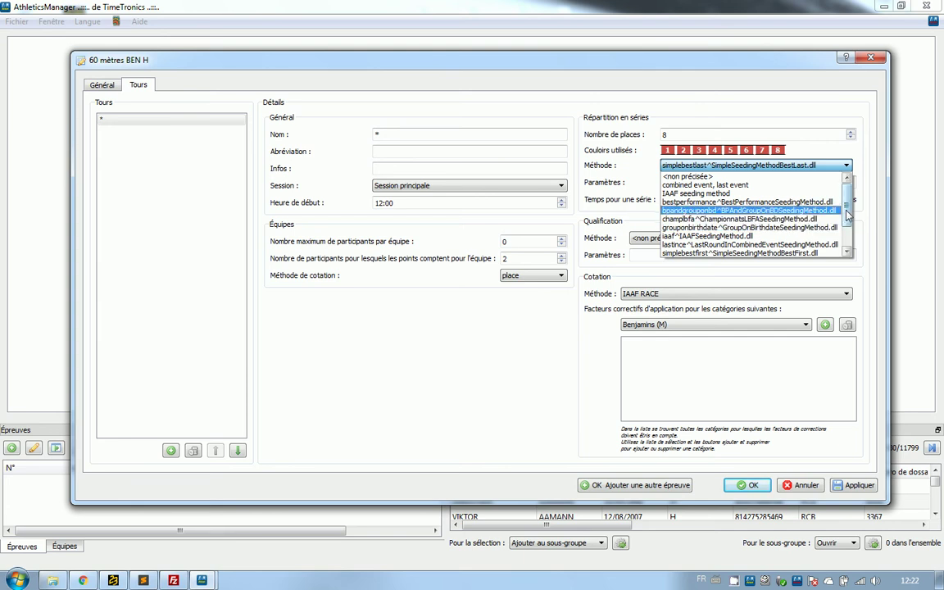
pyautogui.moveTo(847, 215); pyautogui.dragTo(845, 239)
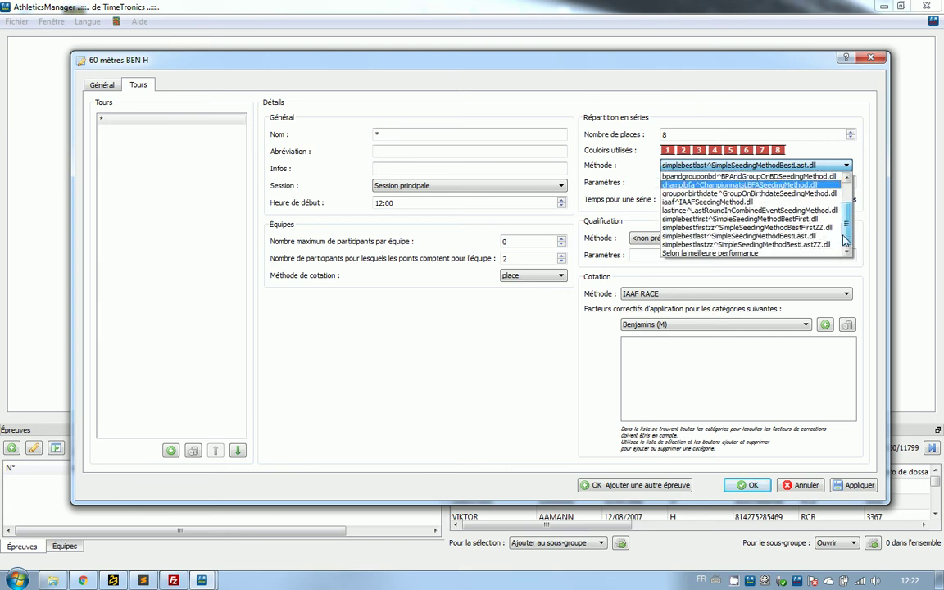
pyautogui.click(714, 219)
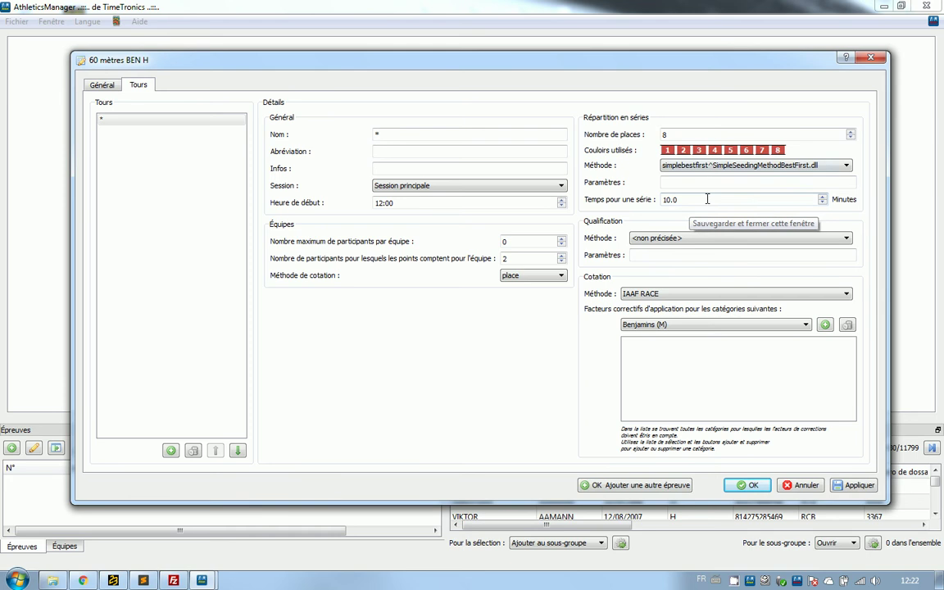
pyautogui.moveTo(687, 199); pyautogui.dragTo(623, 180)
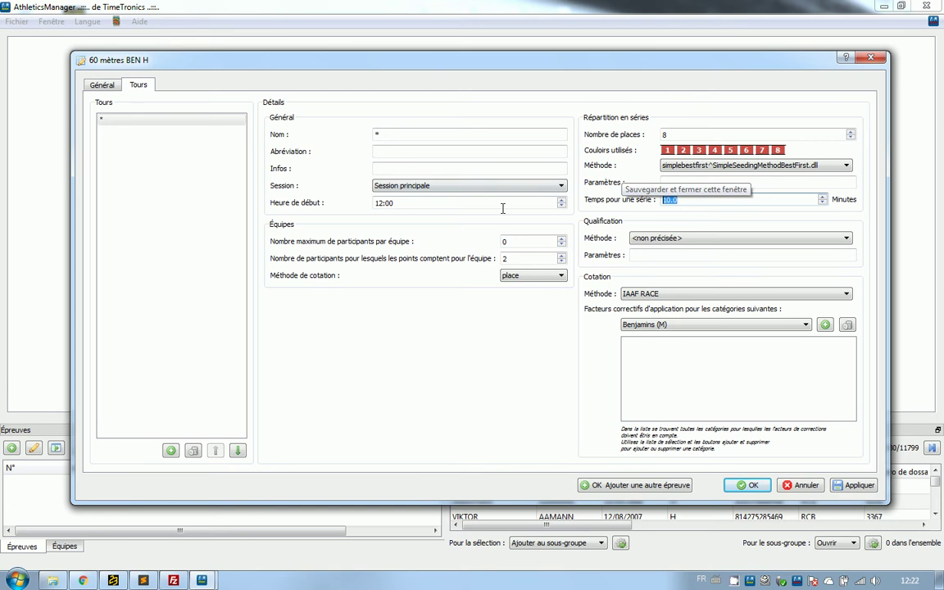
pyautogui.click(438, 203)
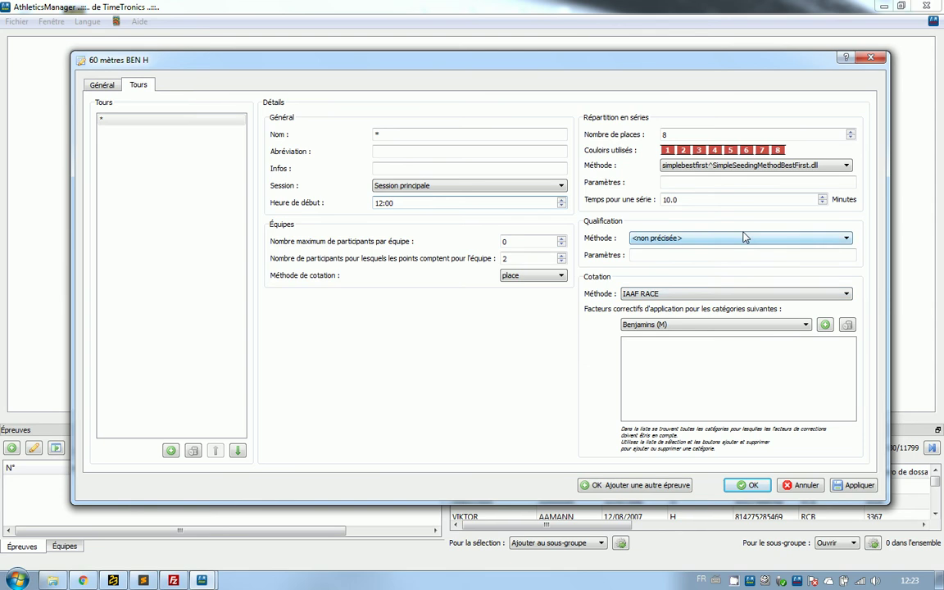
pyautogui.click(665, 183)
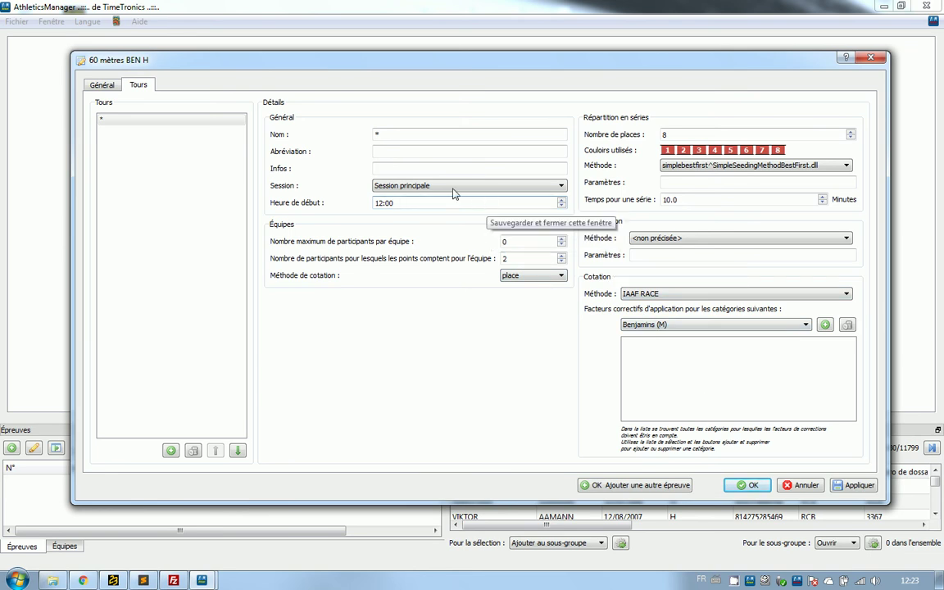
# Step: Assign the round to Session principale and save the 60 mètres BEN H event
pyautogui.click(409, 185)
pyautogui.click(422, 200)
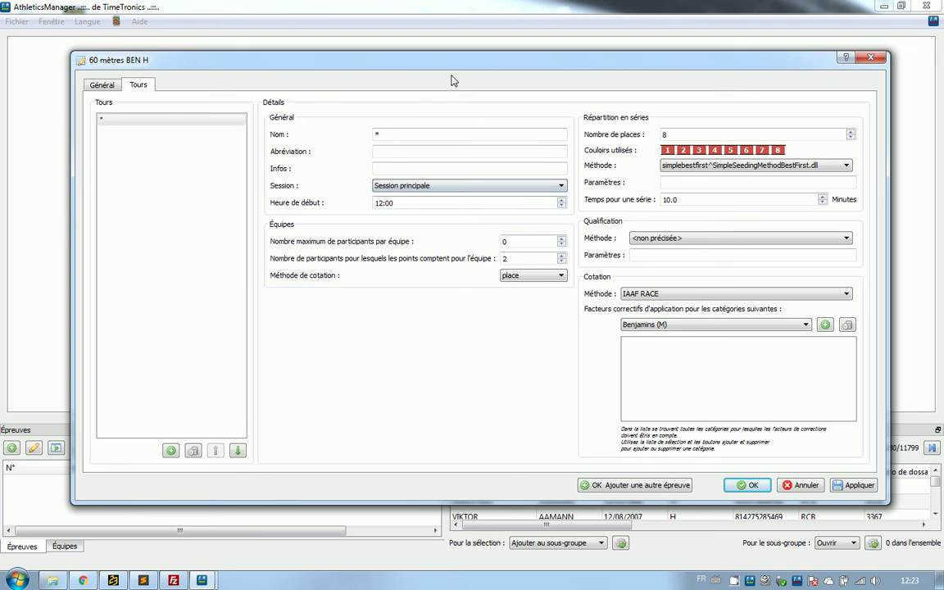
pyautogui.moveTo(418, 64); pyautogui.dragTo(465, 489)
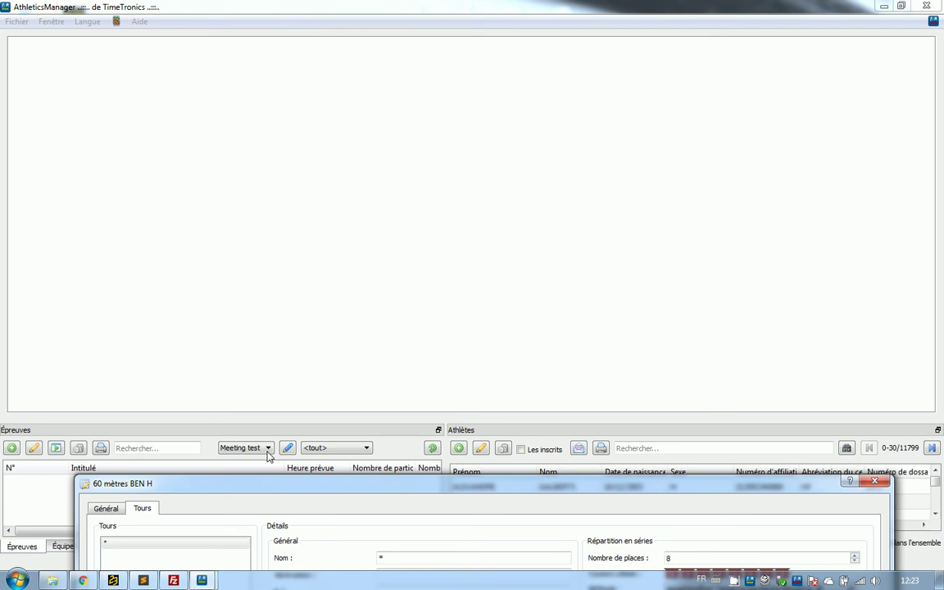
pyautogui.moveTo(170, 490); pyautogui.dragTo(211, 99)
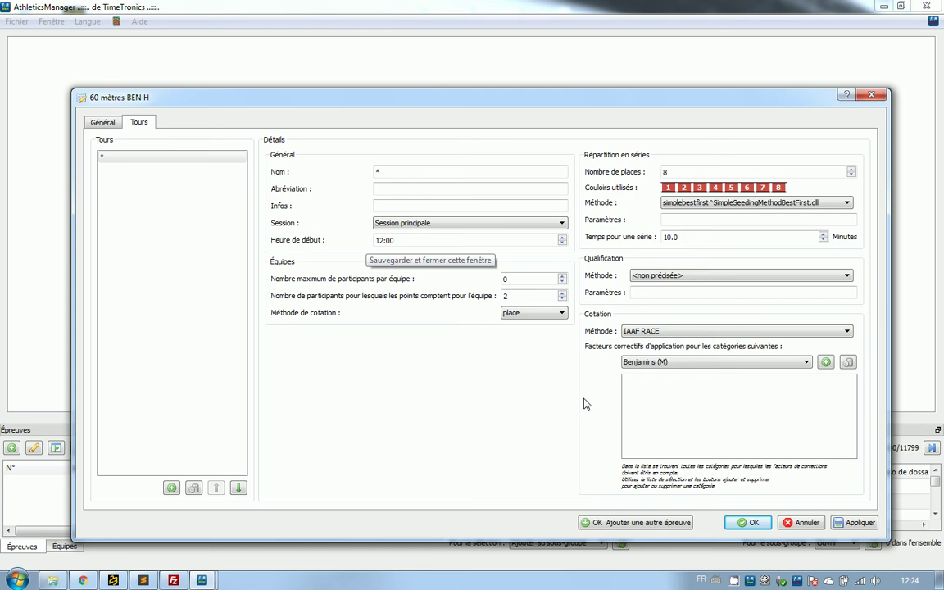
pyautogui.click(747, 523)
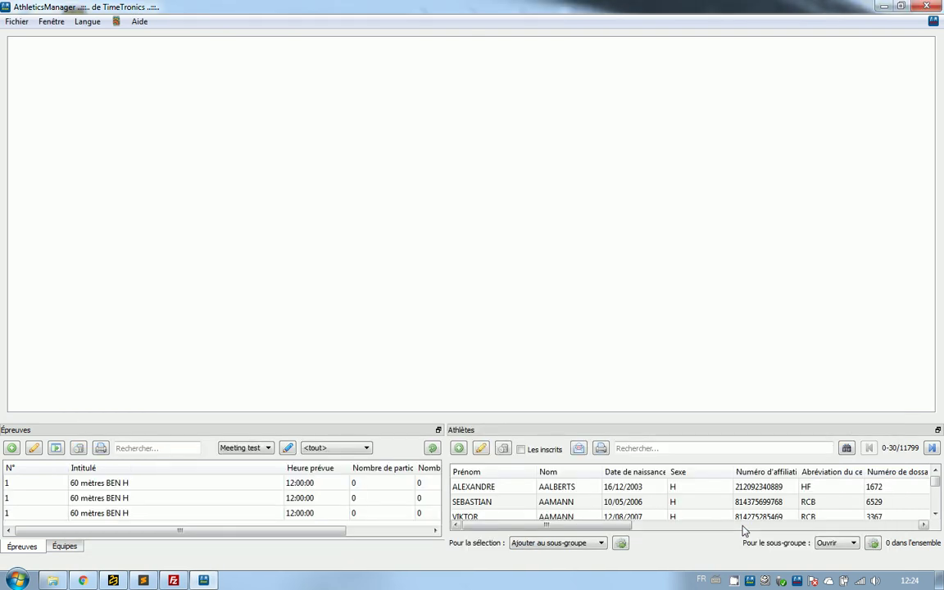
# Step: Inspect the repeated 60 mètres BEN H entries in the event list and refresh the list
pyautogui.click(296, 501)
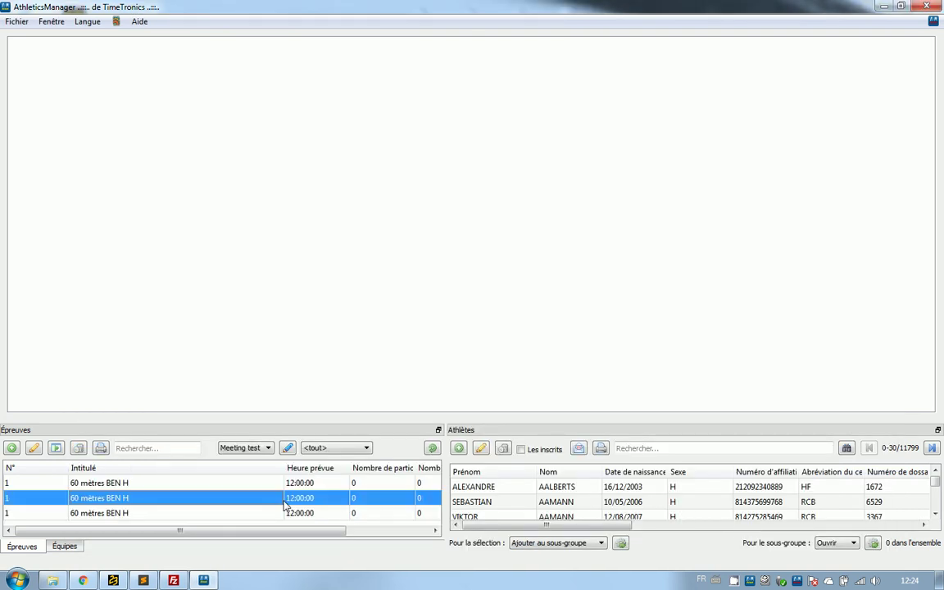
pyautogui.click(232, 512)
pyautogui.click(231, 500)
pyautogui.click(431, 447)
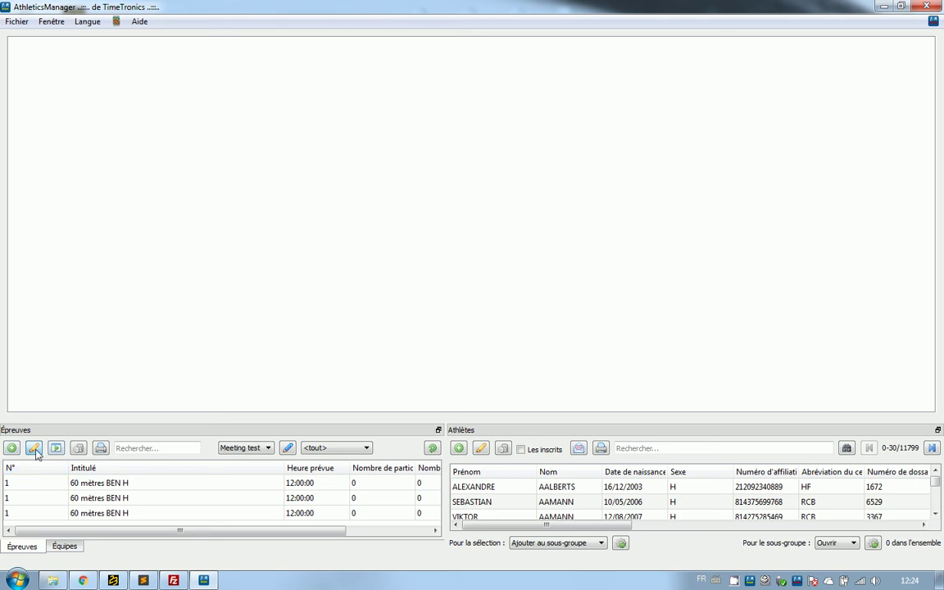
# Step: Reopen the 60 mètres BEN H event, delete its two surplus rounds and save it
pyautogui.click(54, 483)
pyautogui.click(35, 453)
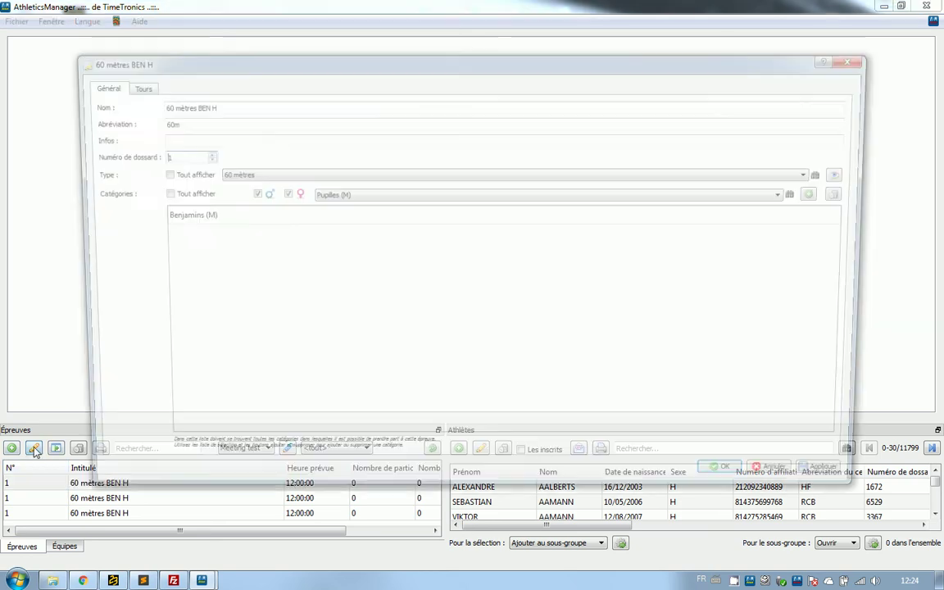
pyautogui.click(130, 85)
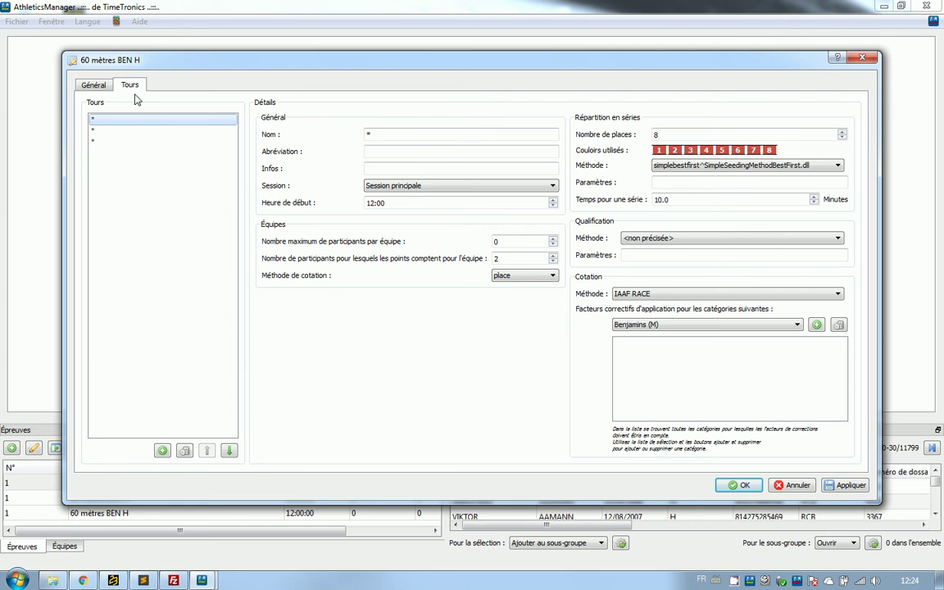
pyautogui.click(111, 133)
pyautogui.click(185, 450)
pyautogui.click(121, 131)
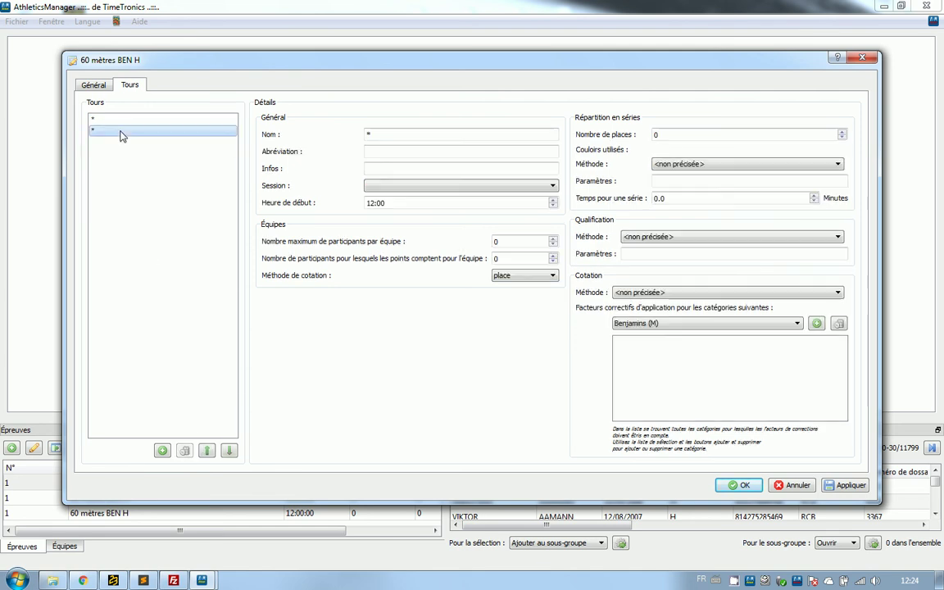
pyautogui.click(184, 450)
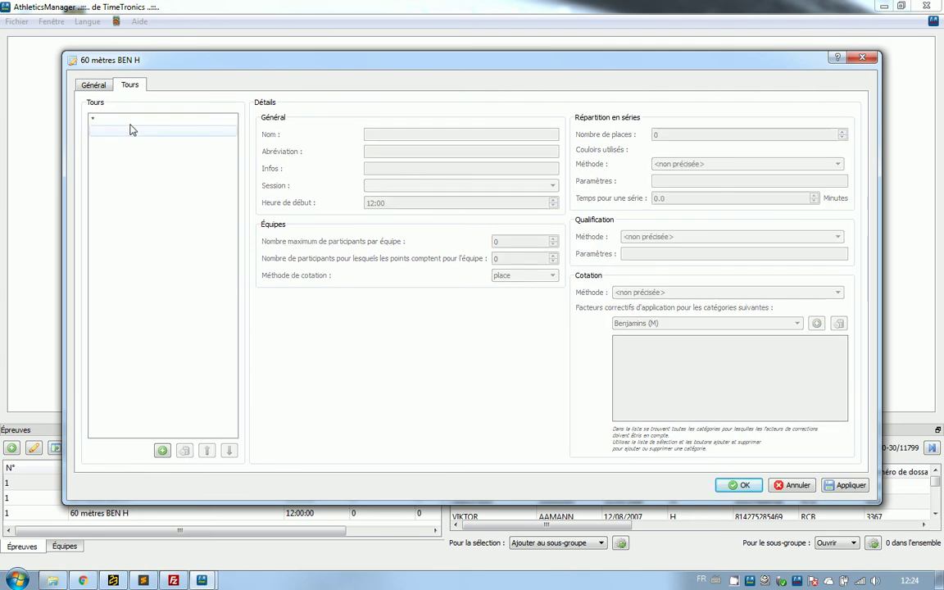
pyautogui.click(121, 120)
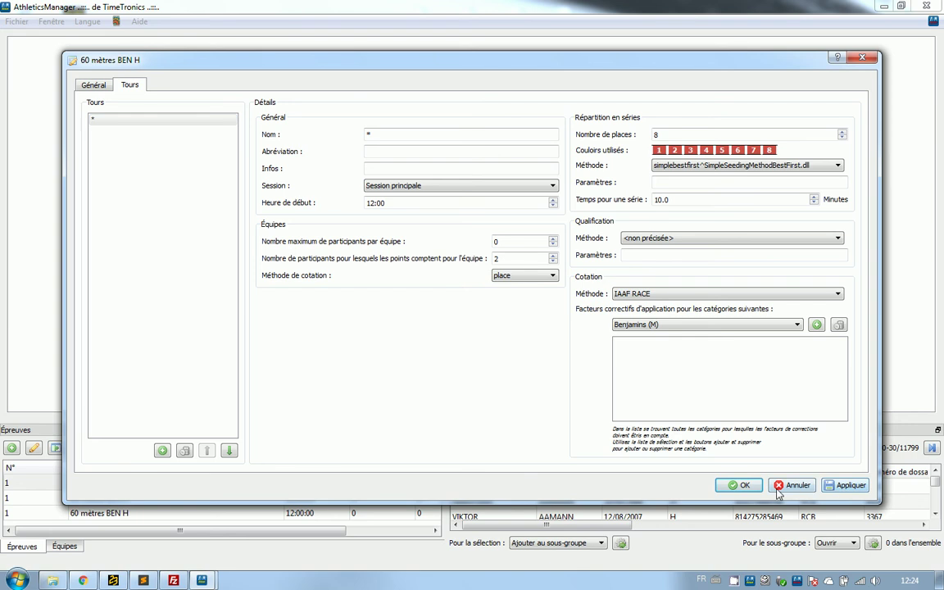
pyautogui.click(742, 486)
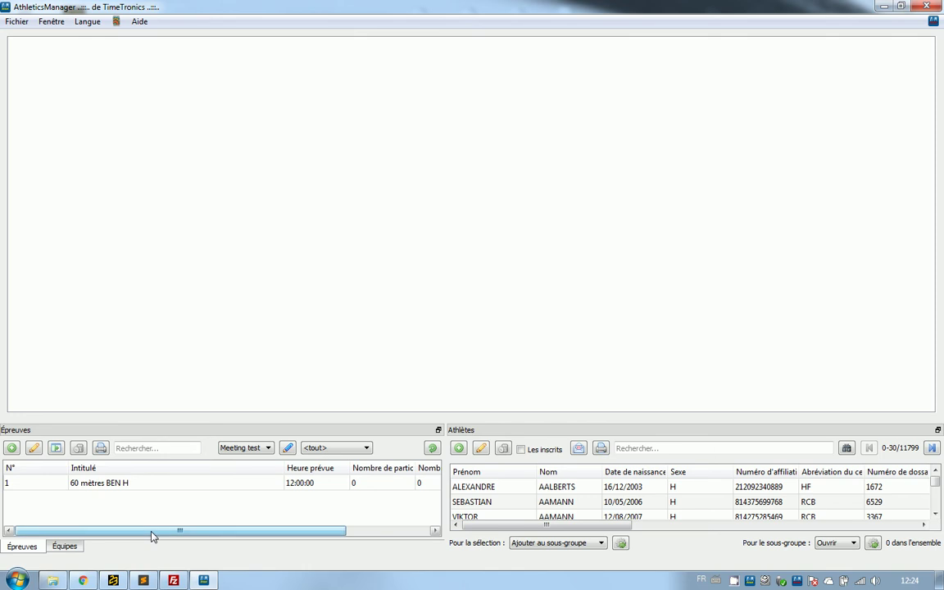
# Step: Filter the event list to show only Session principale
pyautogui.moveTo(152, 533); pyautogui.dragTo(122, 471)
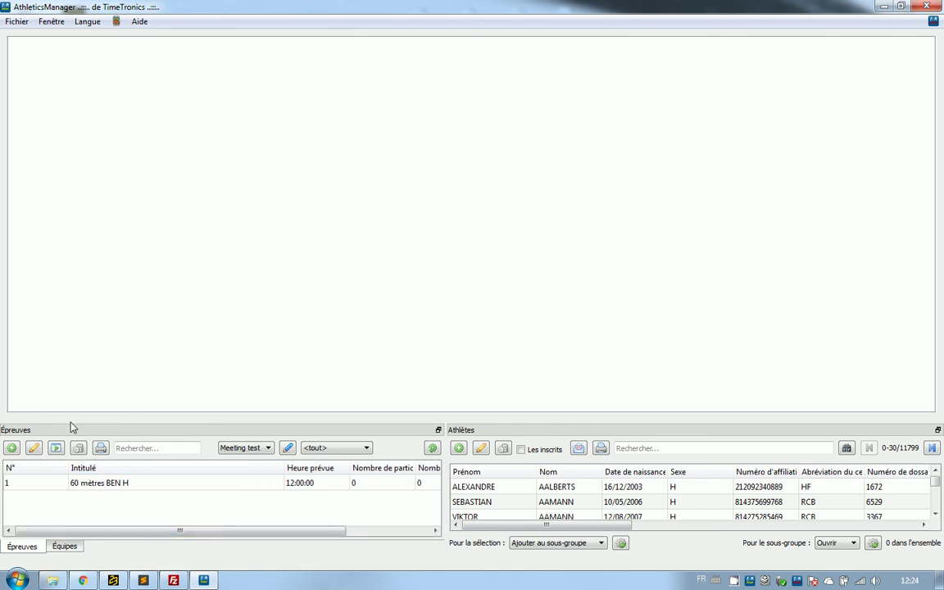
pyautogui.click(337, 448)
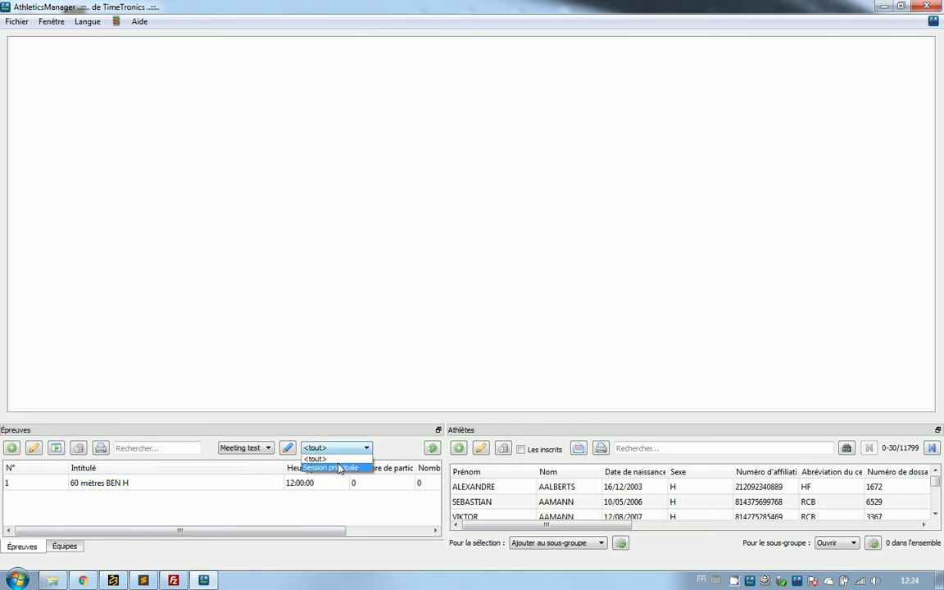
pyautogui.click(315, 467)
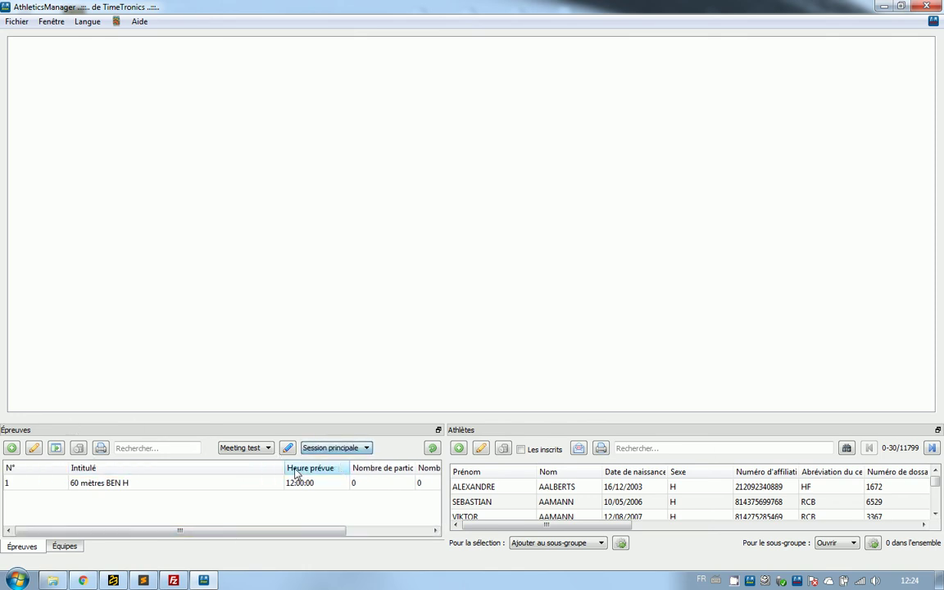
# Step: Start a new event and add the category Toutes catégories (M), searching for "tc"
pyautogui.click(13, 448)
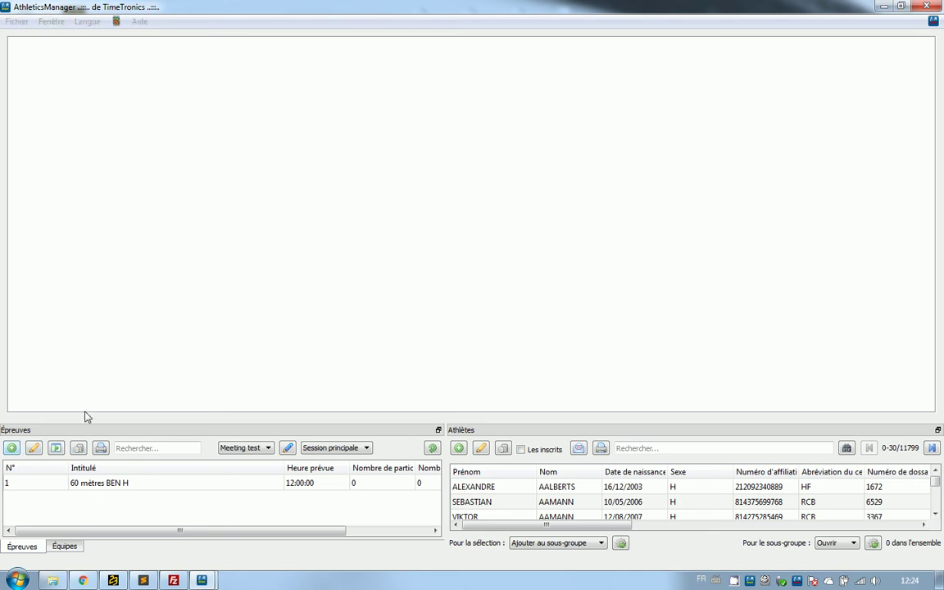
pyautogui.click(265, 191)
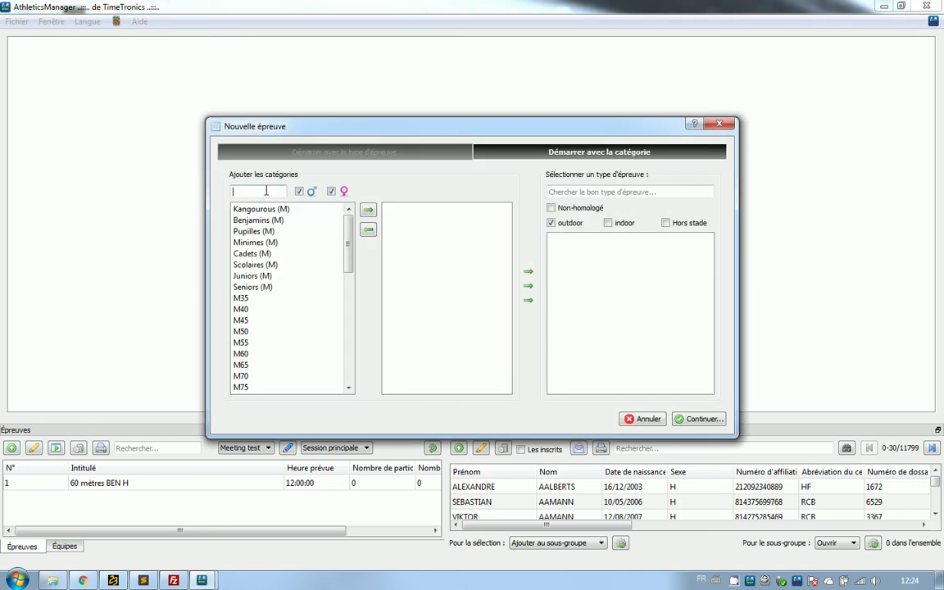
pyautogui.write('tc')
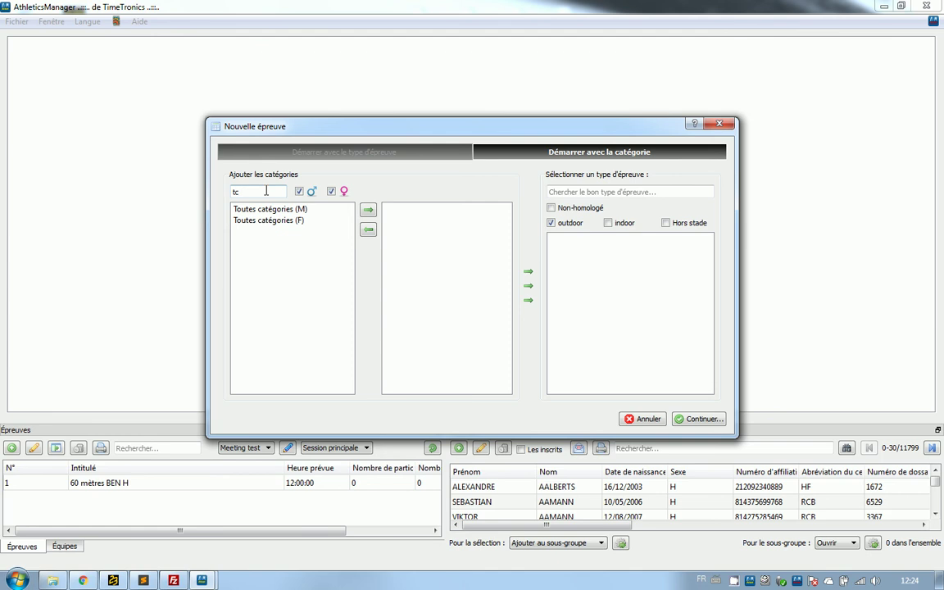
pyautogui.click(239, 210)
pyautogui.doubleClick(240, 210)
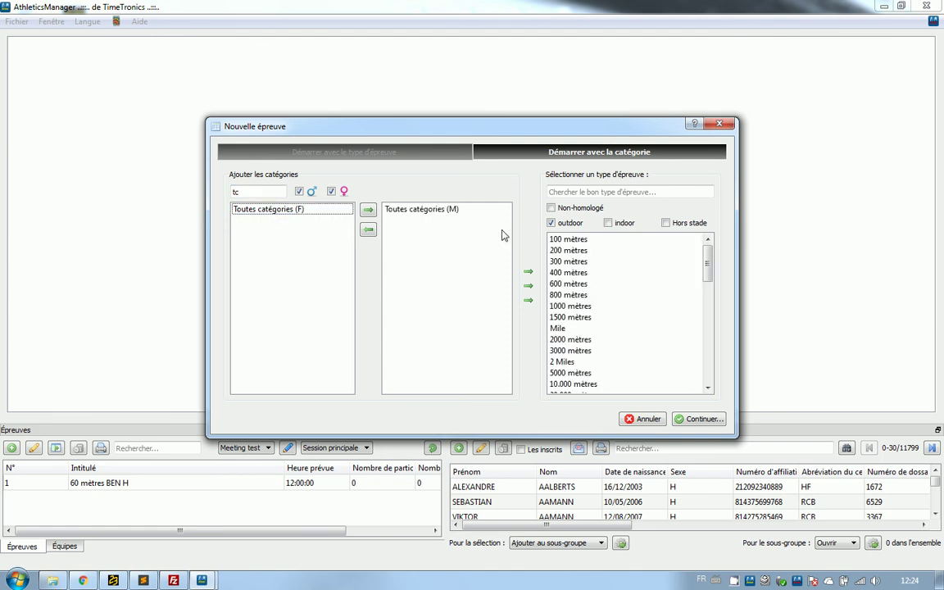
# Step: Search the event types for "long" and continue with saut en longueur
pyautogui.moveTo(709, 265); pyautogui.dragTo(706, 348)
pyautogui.click(638, 193)
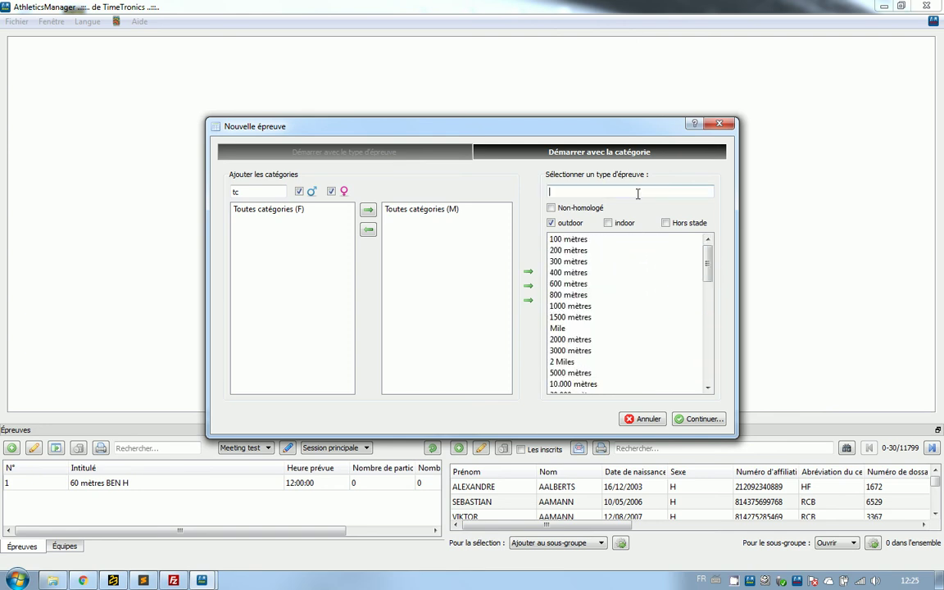
pyautogui.write('long')
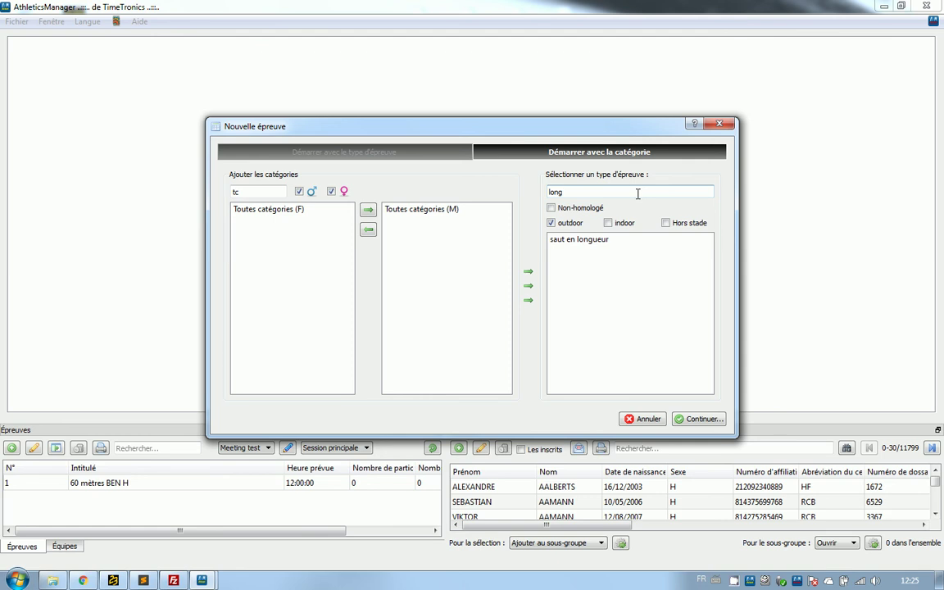
pyautogui.click(577, 239)
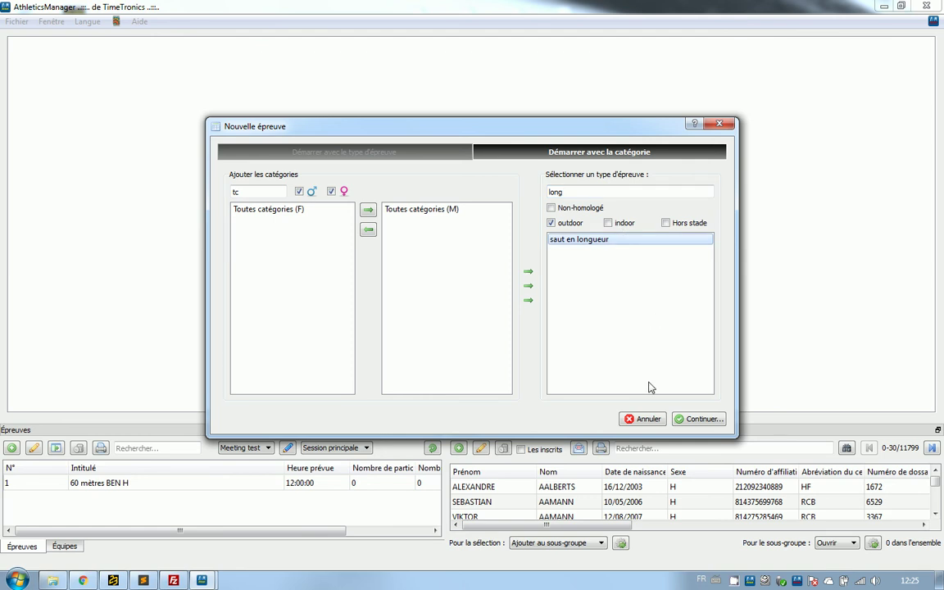
pyautogui.doubleClick(601, 240)
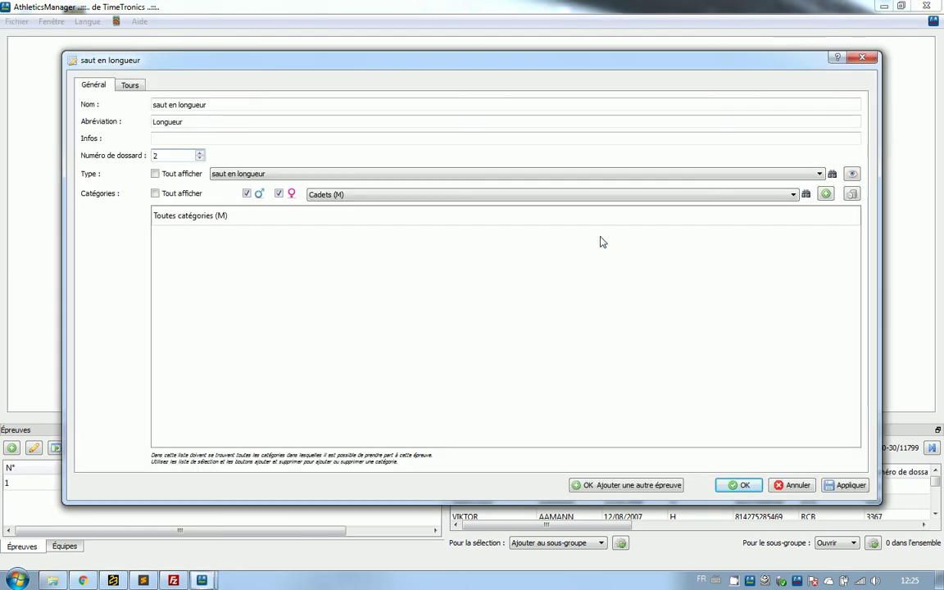
# Step: Name the event "saut en longueur TC H", review its round details and save it
pyautogui.click(250, 105)
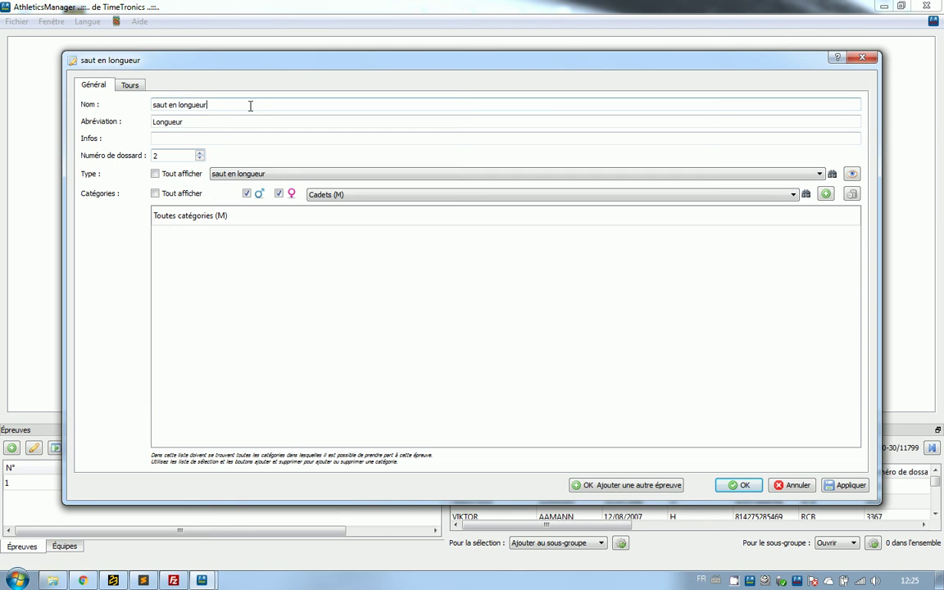
pyautogui.write('TC H')
pyautogui.click(128, 85)
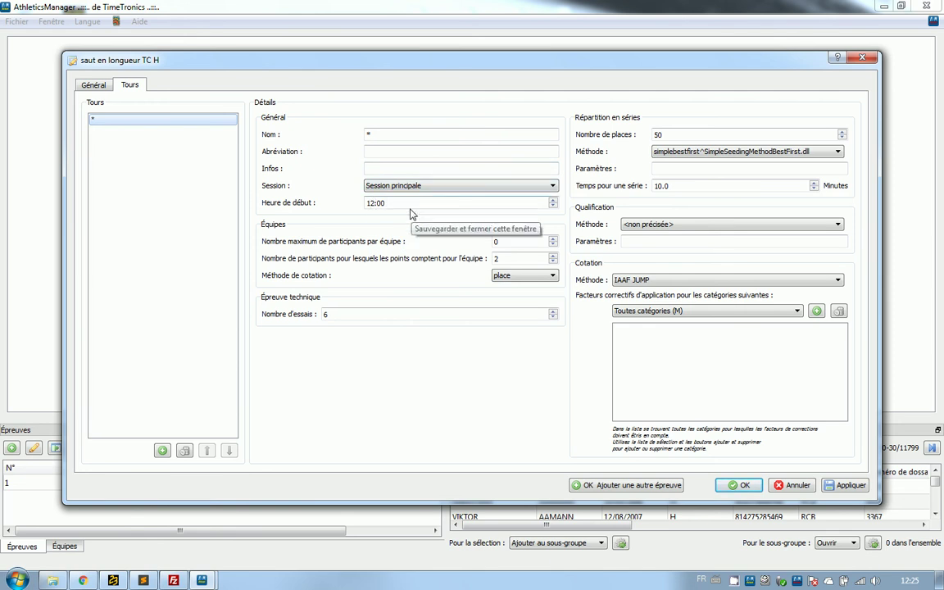
pyautogui.click(719, 134)
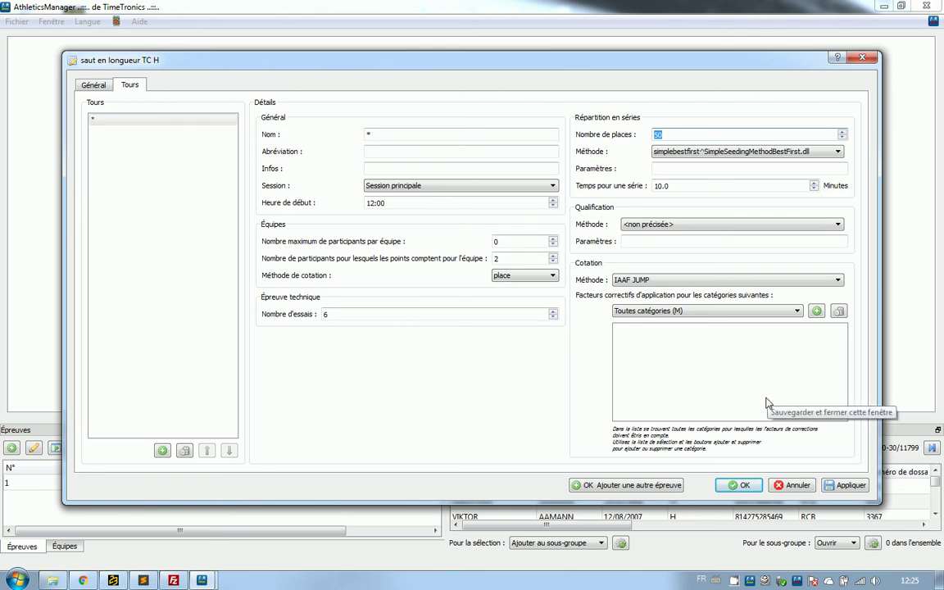
pyautogui.click(739, 484)
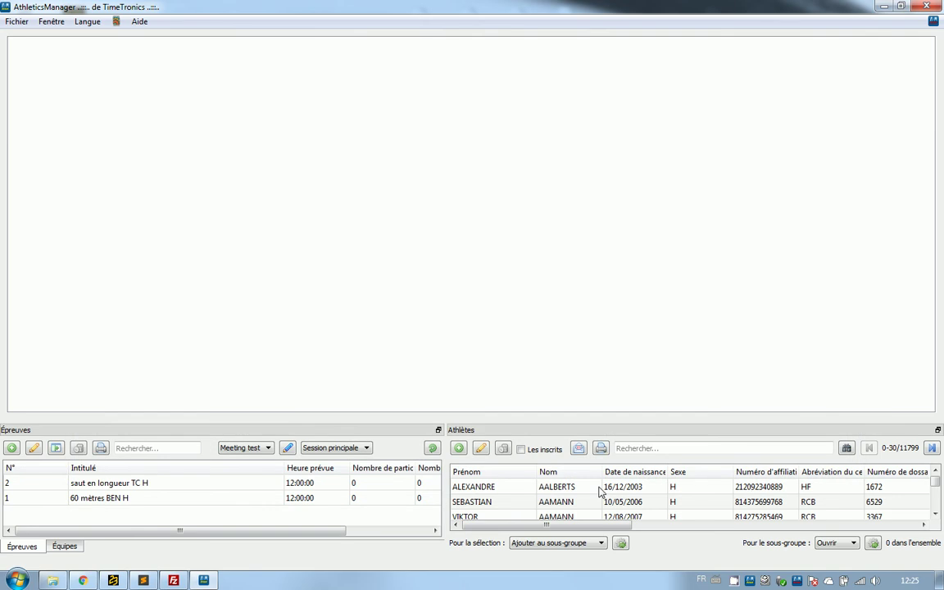
# Step: Sort the event list by the N° column
pyautogui.click(58, 471)
pyautogui.click(143, 472)
pyautogui.click(309, 471)
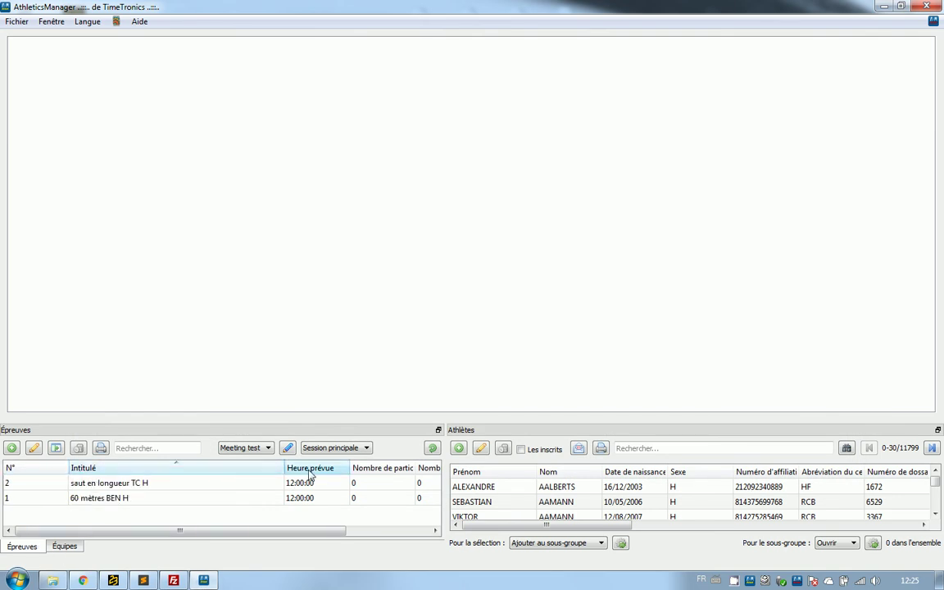
pyautogui.click(36, 470)
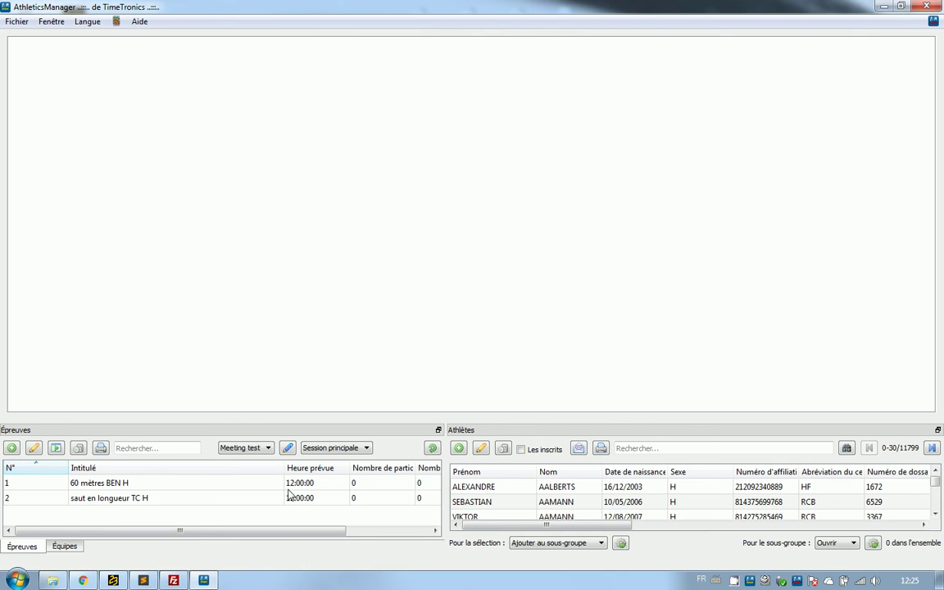
# Step: Examine the event list's columns for start time, participants and heats, and review which columns can be shown
pyautogui.moveTo(312, 532); pyautogui.dragTo(373, 532)
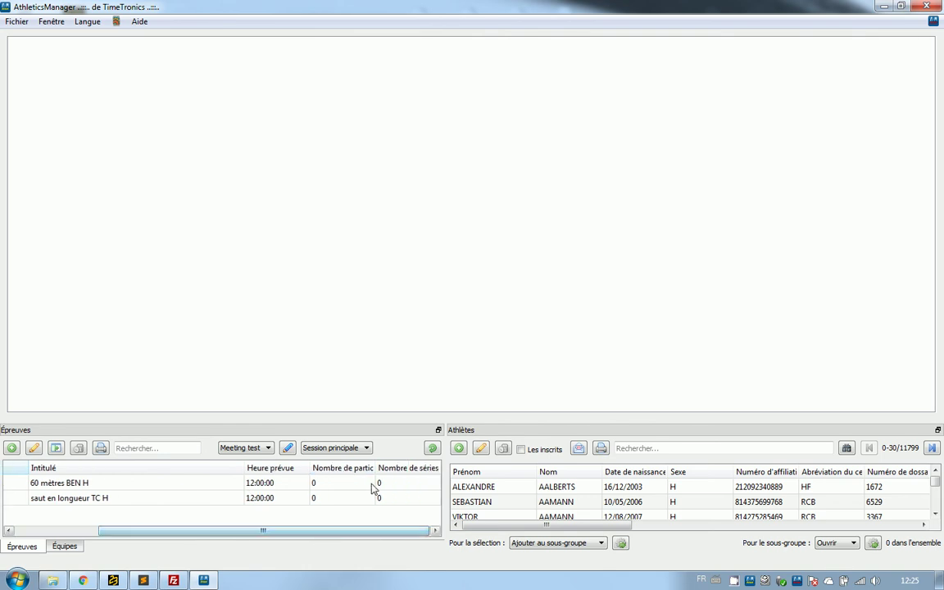
pyautogui.rightClick(432, 472)
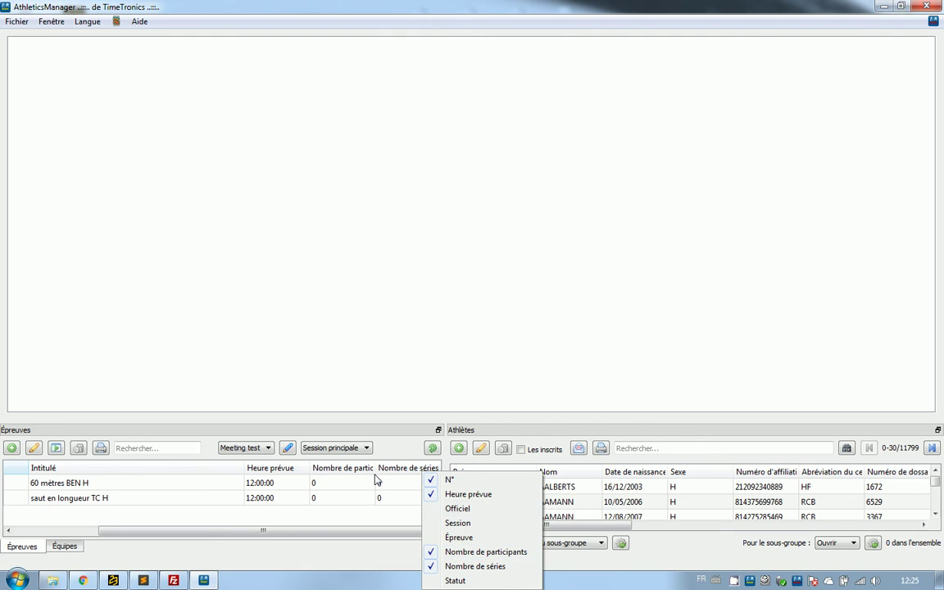
pyautogui.click(344, 471)
pyautogui.moveTo(238, 532); pyautogui.dragTo(209, 510)
pyautogui.rightClick(290, 473)
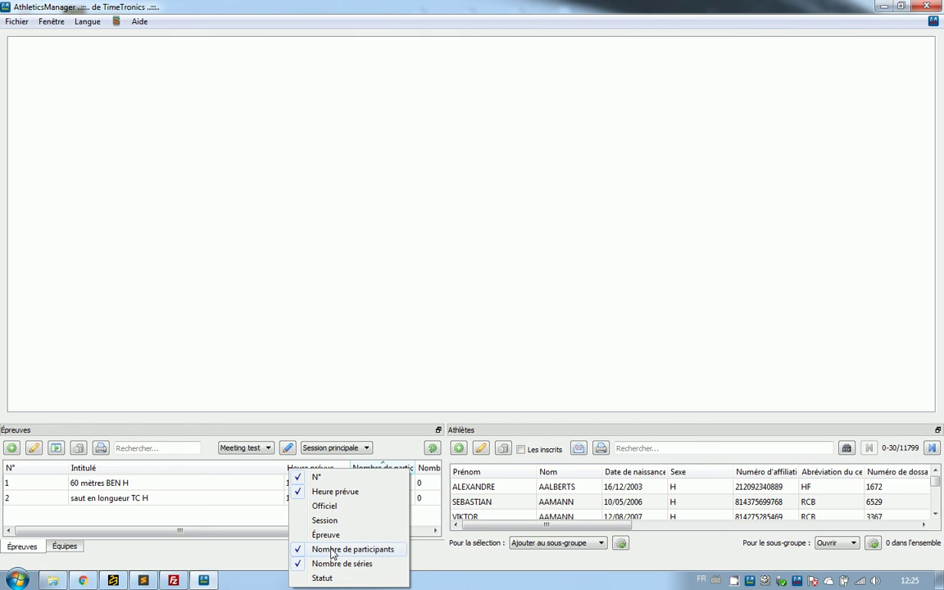
pyautogui.click(271, 485)
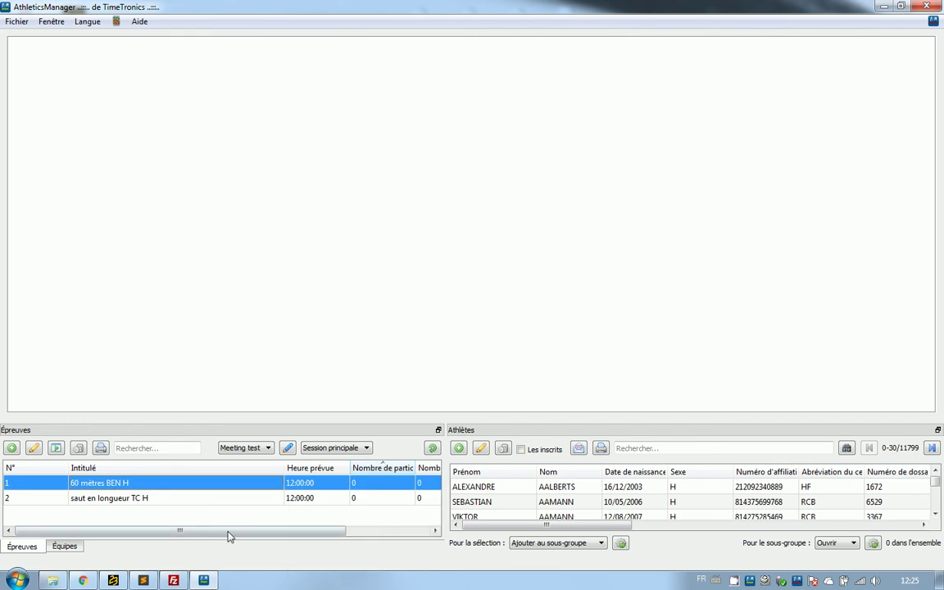
pyautogui.moveTo(227, 532); pyautogui.dragTo(322, 538)
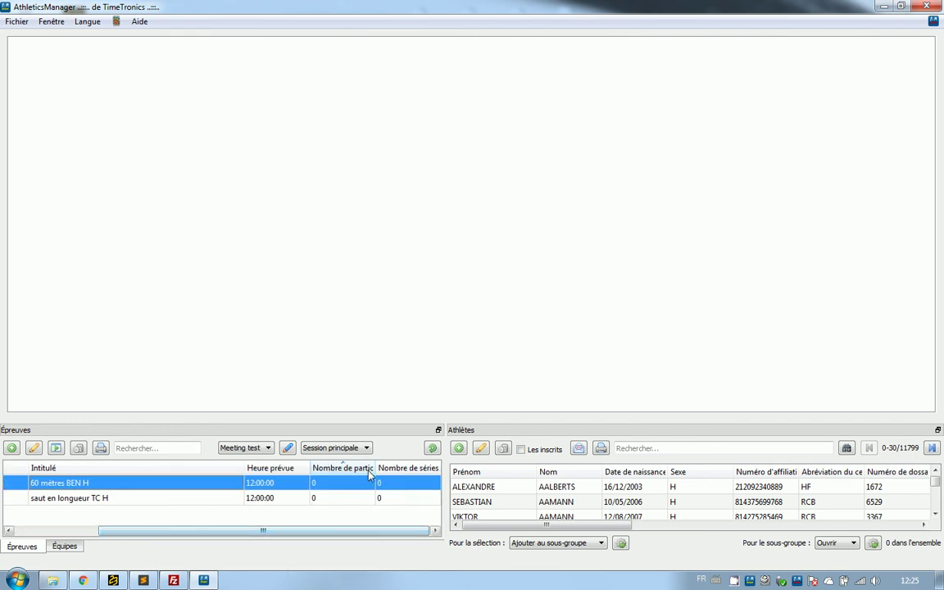
pyautogui.moveTo(387, 539); pyautogui.dragTo(257, 542)
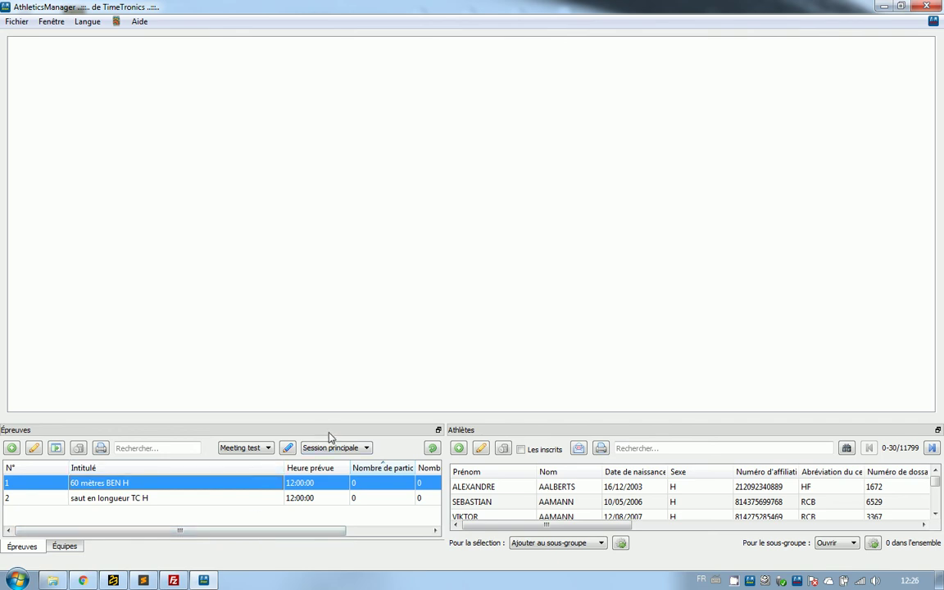
# Step: Dock the Épreuves panel together with the Athlètes panel, hide the Équipes panel and bring the event list to the front
pyautogui.moveTo(280, 438); pyautogui.dragTo(721, 456)
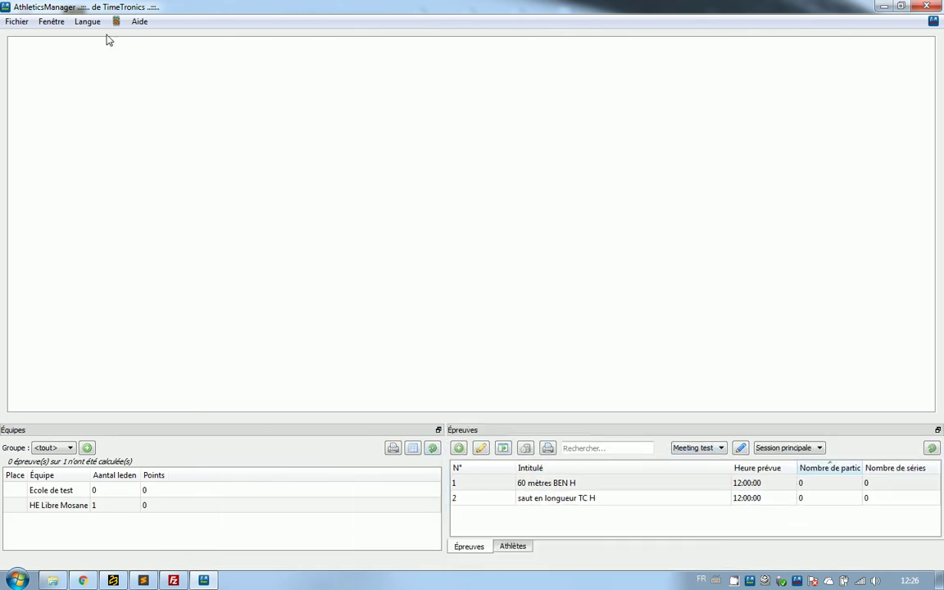
pyautogui.click(51, 21)
pyautogui.moveTo(68, 50)
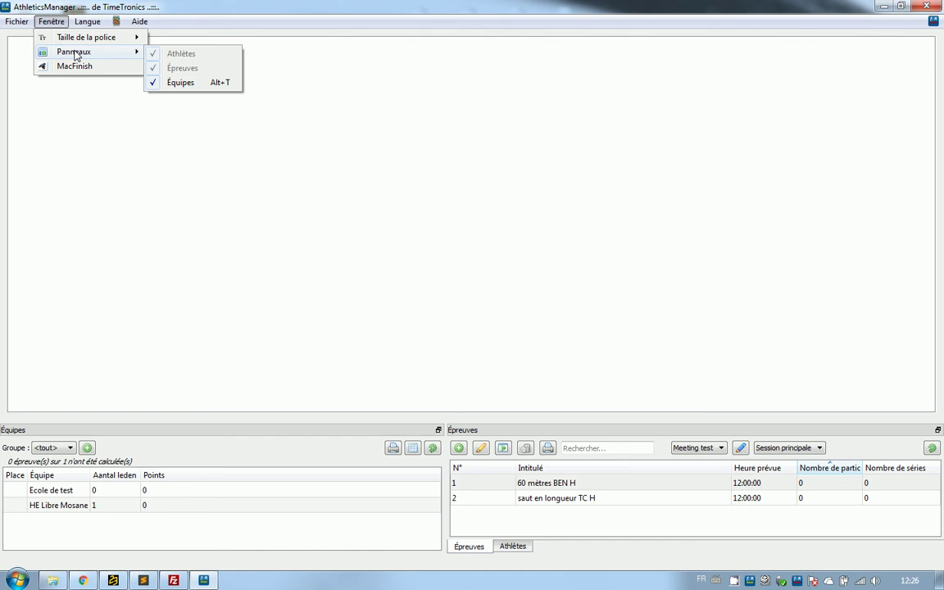
pyautogui.click(177, 76)
pyautogui.click(63, 545)
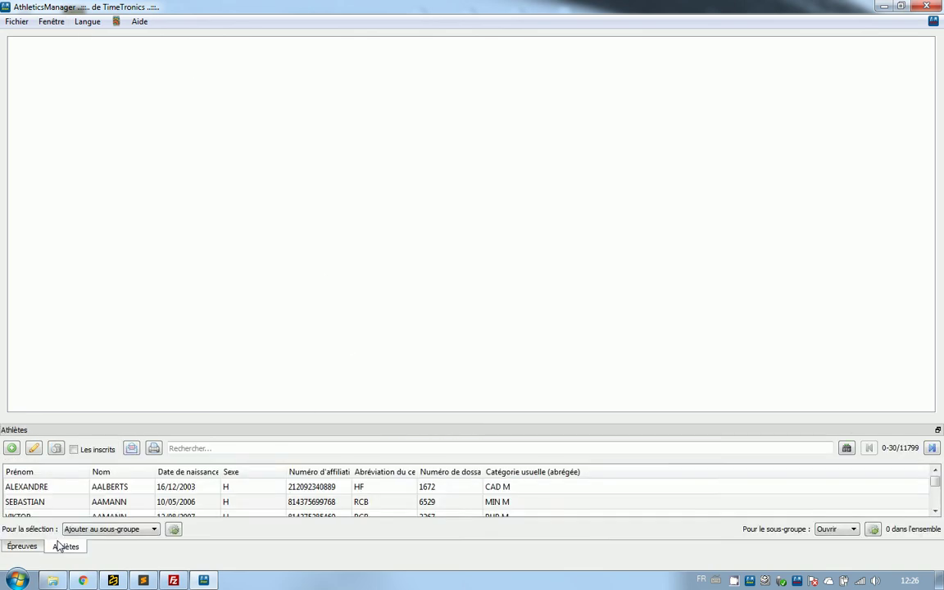
pyautogui.click(37, 551)
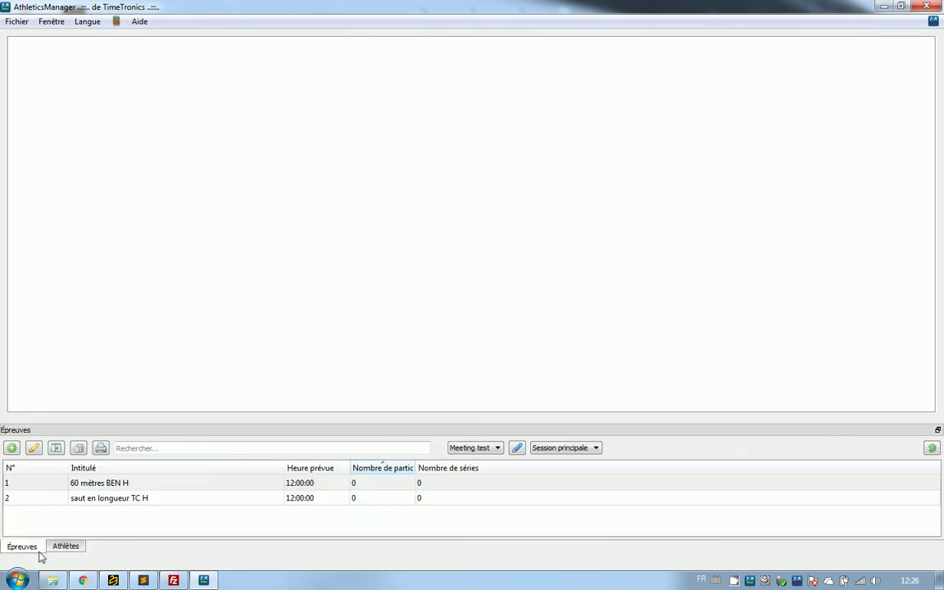
# Step: Show the Statut column in the event list and narrow the Nombre de séries column so Statut fits beside it
pyautogui.rightClick(559, 476)
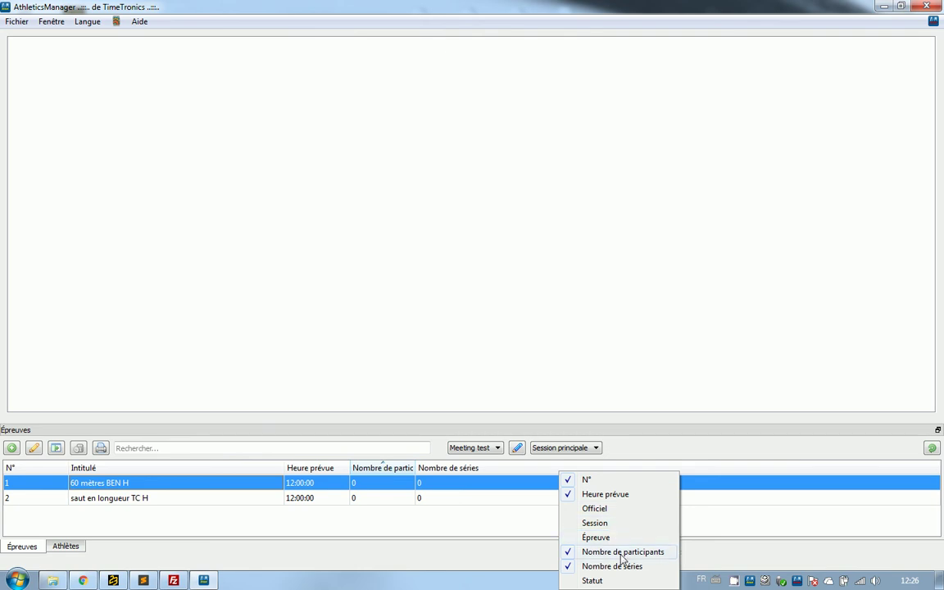
pyautogui.click(607, 585)
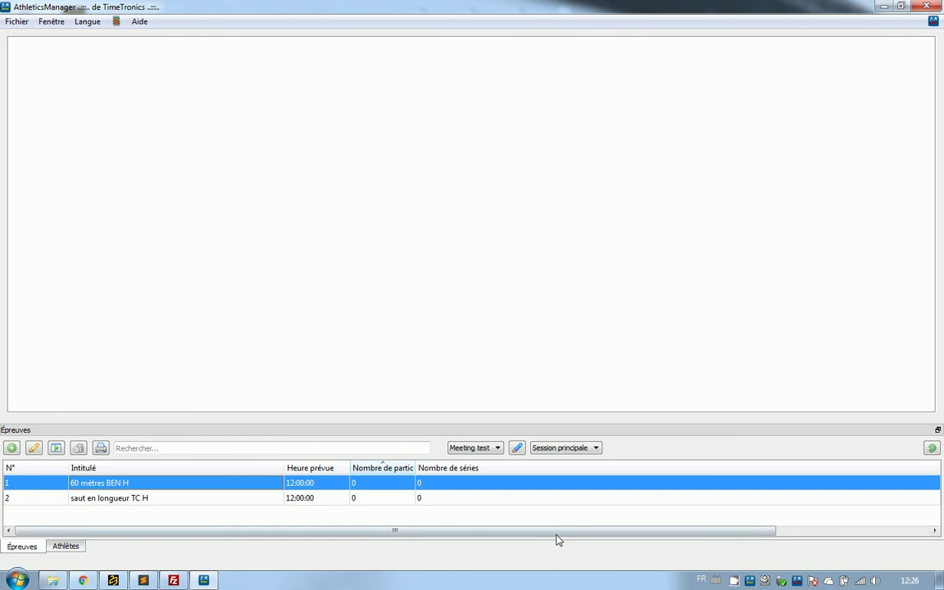
pyautogui.moveTo(558, 531); pyautogui.dragTo(704, 531)
pyautogui.moveTo(874, 468); pyautogui.dragTo(512, 473)
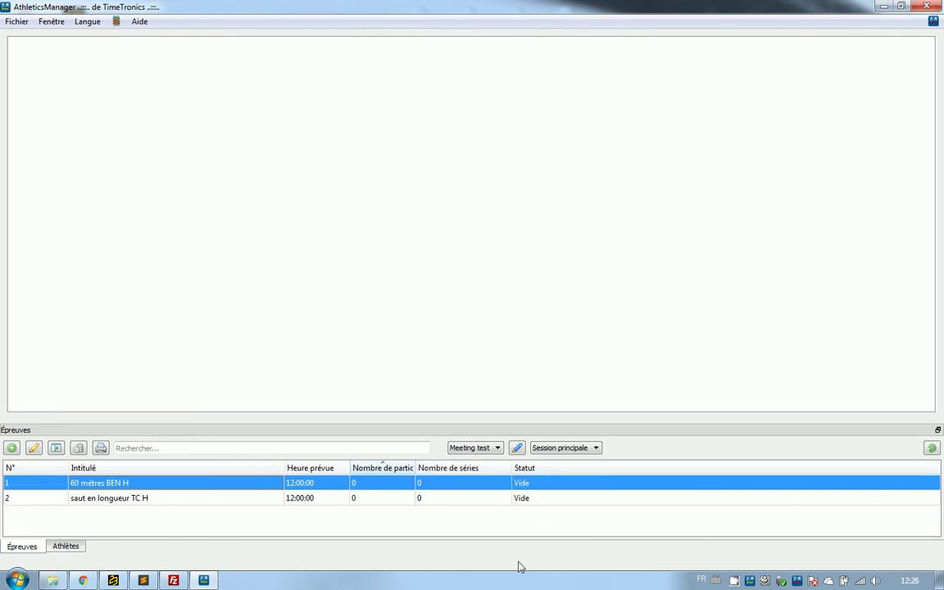
pyautogui.click(164, 498)
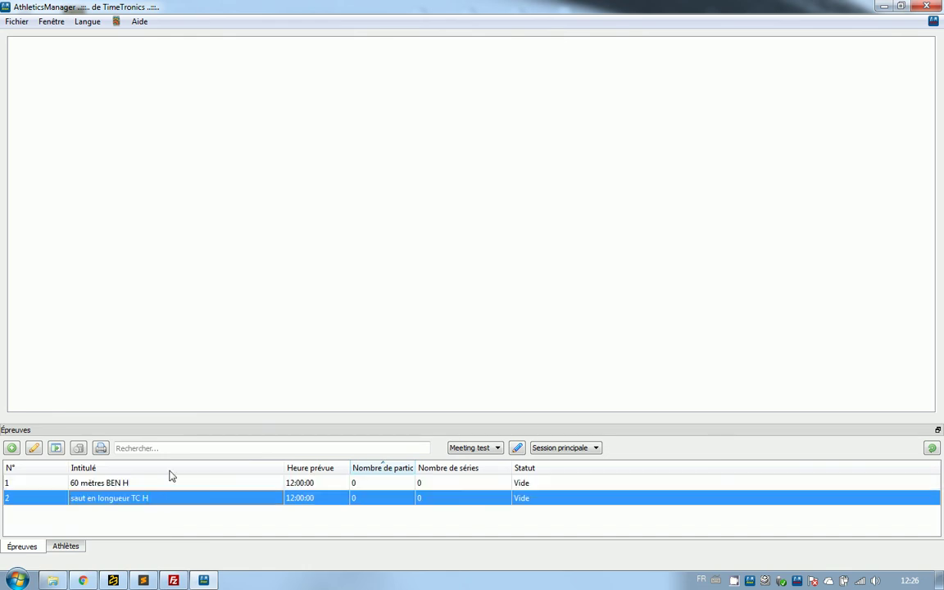
pyautogui.click(181, 486)
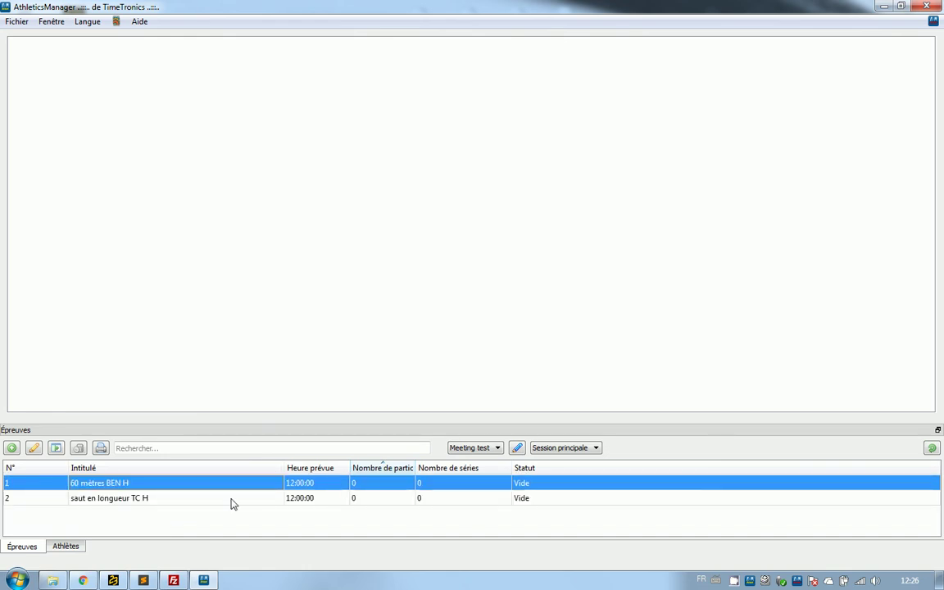